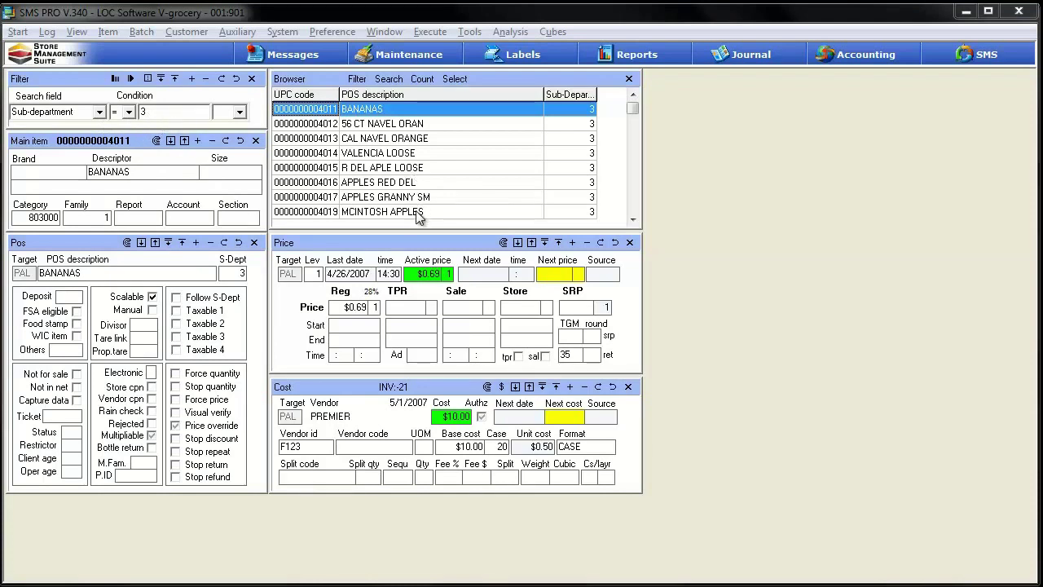
Select the APPLES GRANNY SM item in the browser and expand its Main item details to show every field.
{"action": "left_click", "coordinate": [375, 198]}
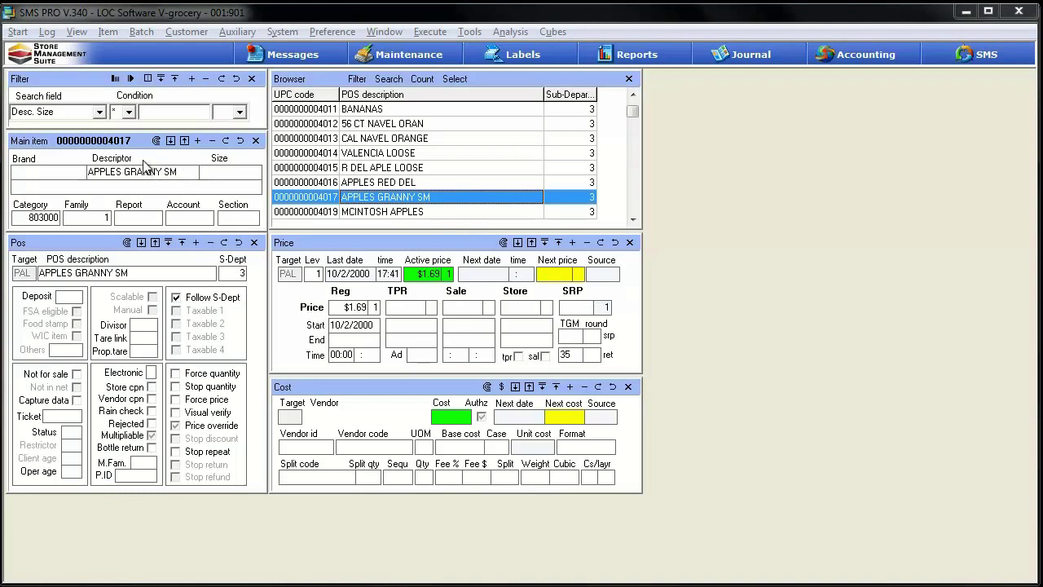
{"action": "left_click", "coordinate": [170, 140]}
{"action": "left_click", "coordinate": [170, 141]}
{"action": "left_click", "coordinate": [170, 141]}
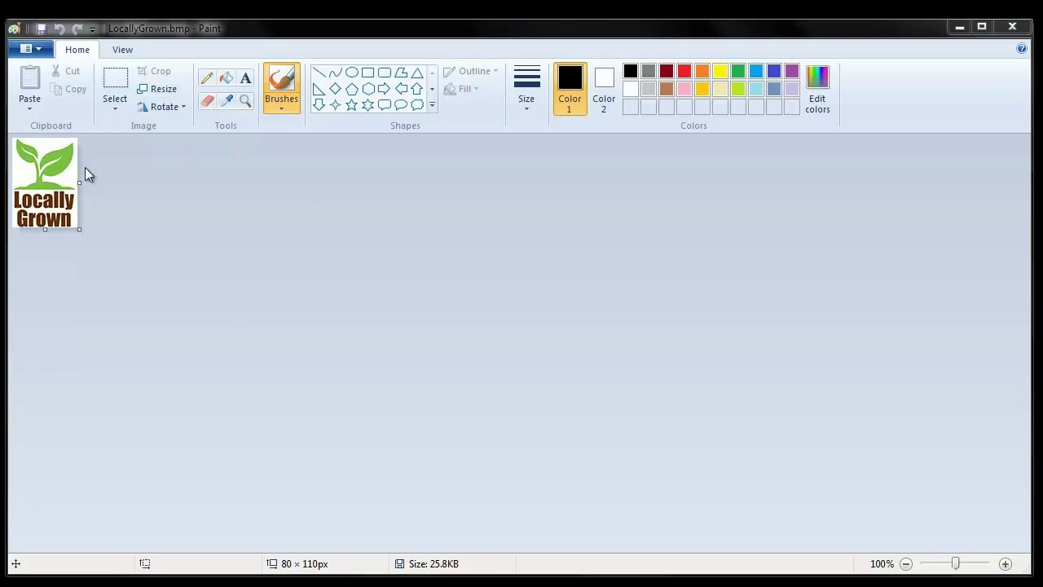
Switch to Windows Explorer, open the BitMaps folder inside storeman-grocery, and jump to the image files starting with L.
{"action": "left_click", "coordinate": [37, 49]}
{"action": "mouse_move", "coordinate": [66, 181]}
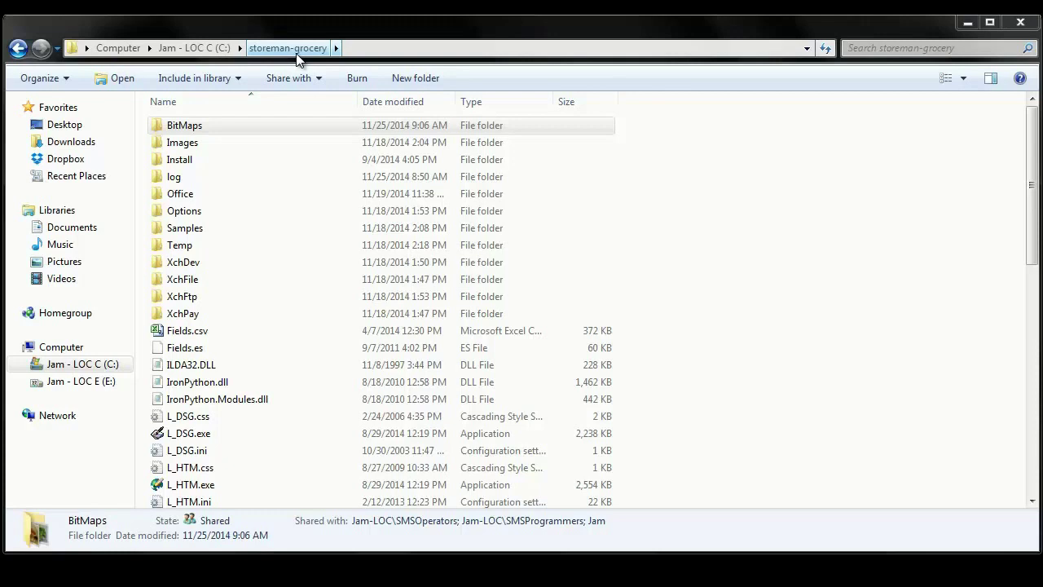
{"action": "double_click", "coordinate": [216, 127]}
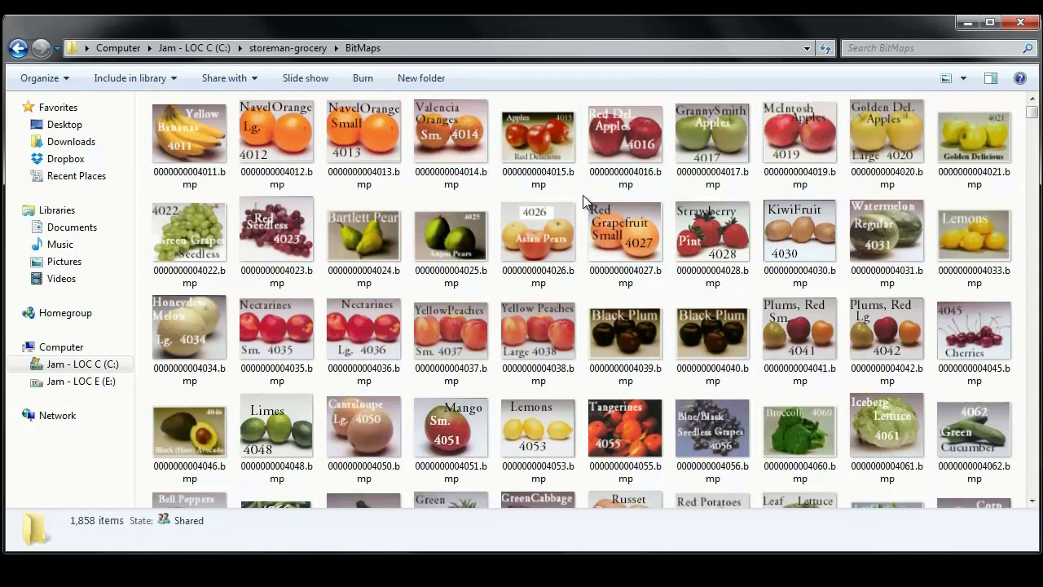
{"action": "left_click", "coordinate": [458, 153]}
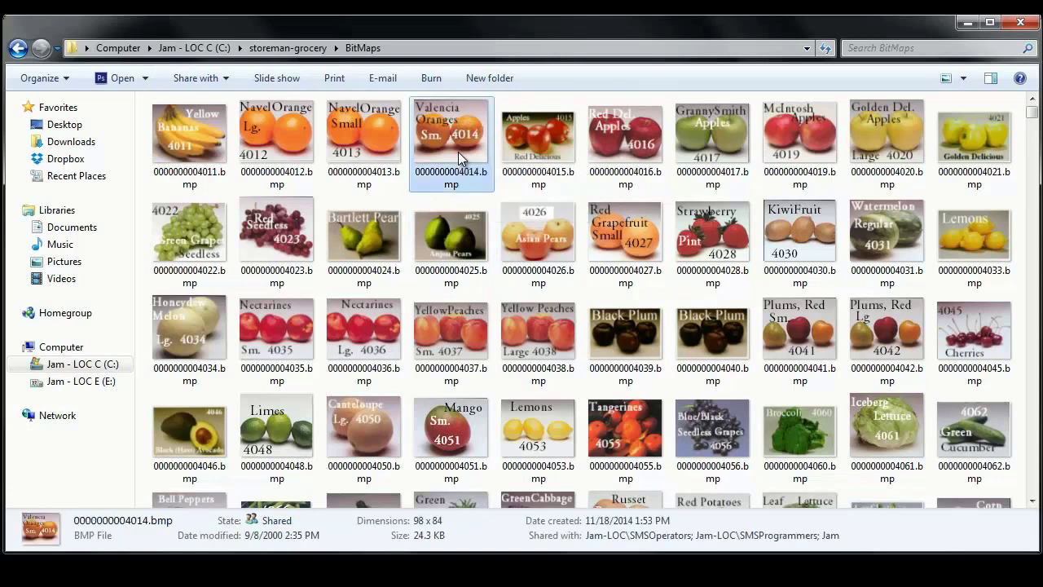
{"action": "key", "text": "l"}
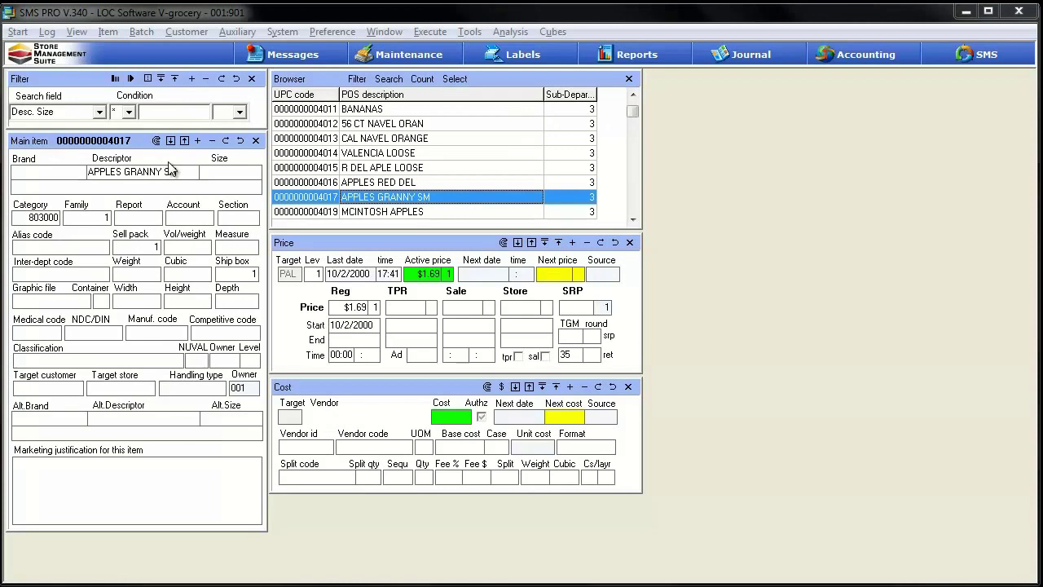
In SMS PRO, set the graphic file of the APPLES GRANNY SM item to locallygrown.
{"action": "left_click", "coordinate": [59, 303]}
{"action": "type", "text": "locallygrown"}
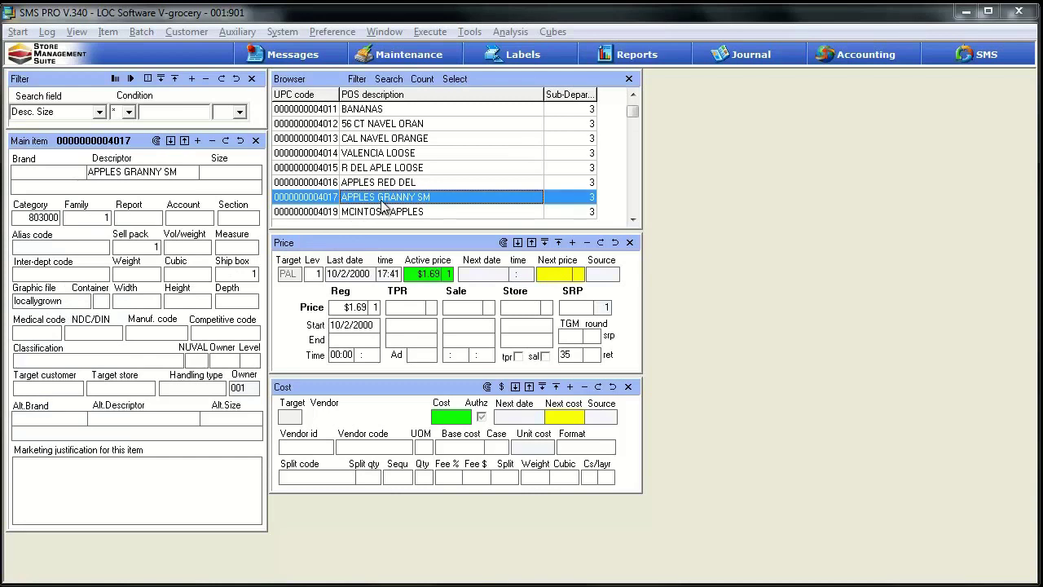
Open the PORTABLE_SAL_UPC_IMAGE_350_200 template in Label Designer and delete its Regular Price and You Have Saved lines.
{"action": "left_click", "coordinate": [431, 33]}
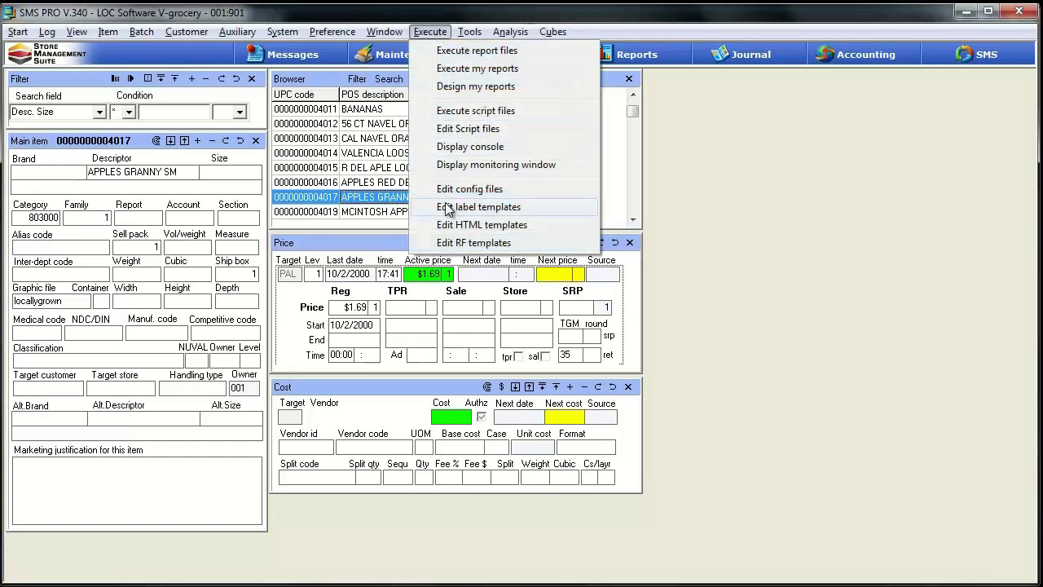
{"action": "left_click", "coordinate": [399, 541]}
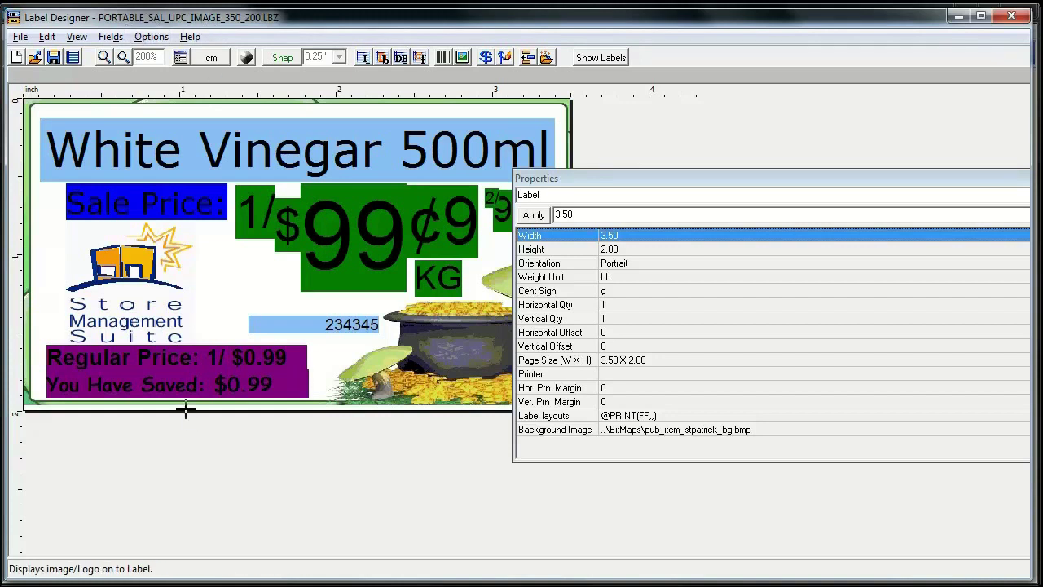
{"action": "left_click", "coordinate": [200, 362]}
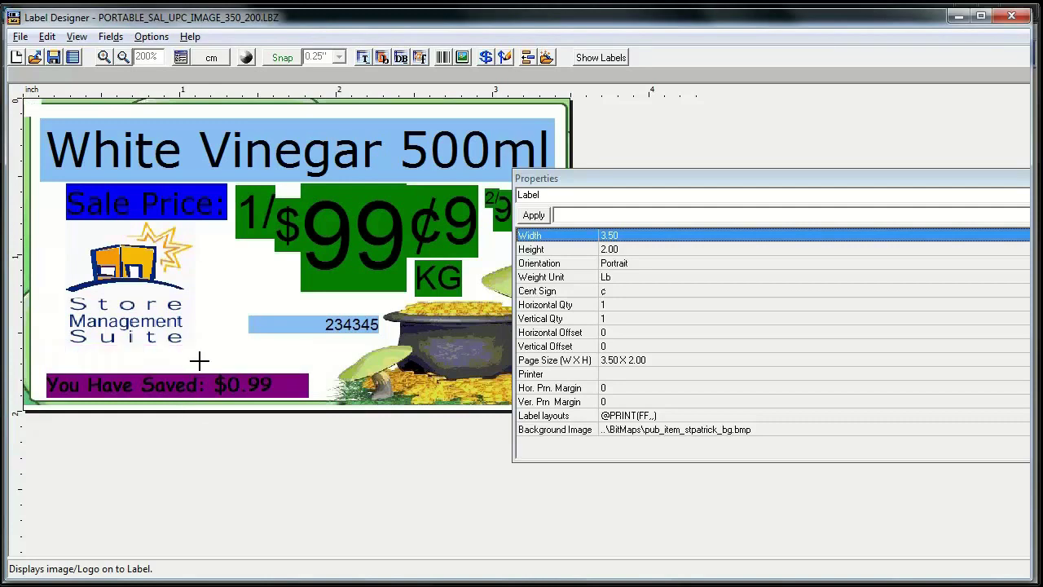
{"action": "key", "text": "Delete"}
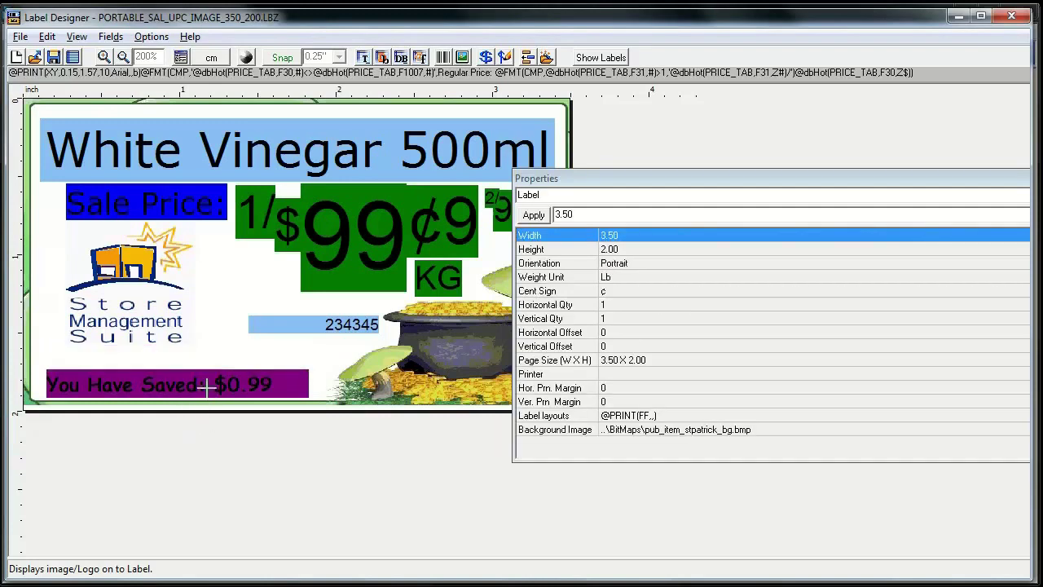
{"action": "left_click", "coordinate": [204, 384]}
{"action": "key", "text": "Delete"}
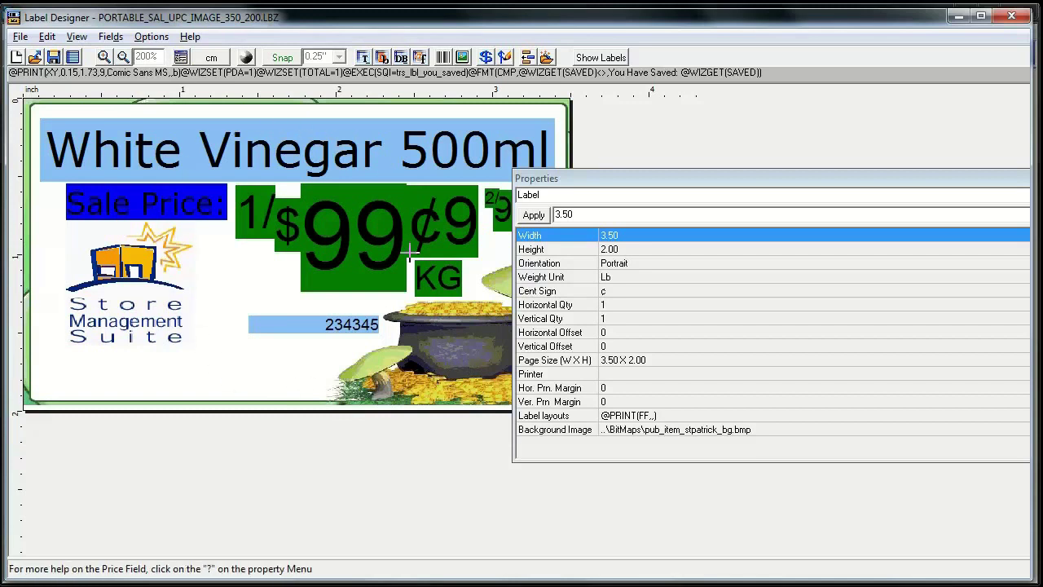
{"action": "left_click", "coordinate": [20, 37]}
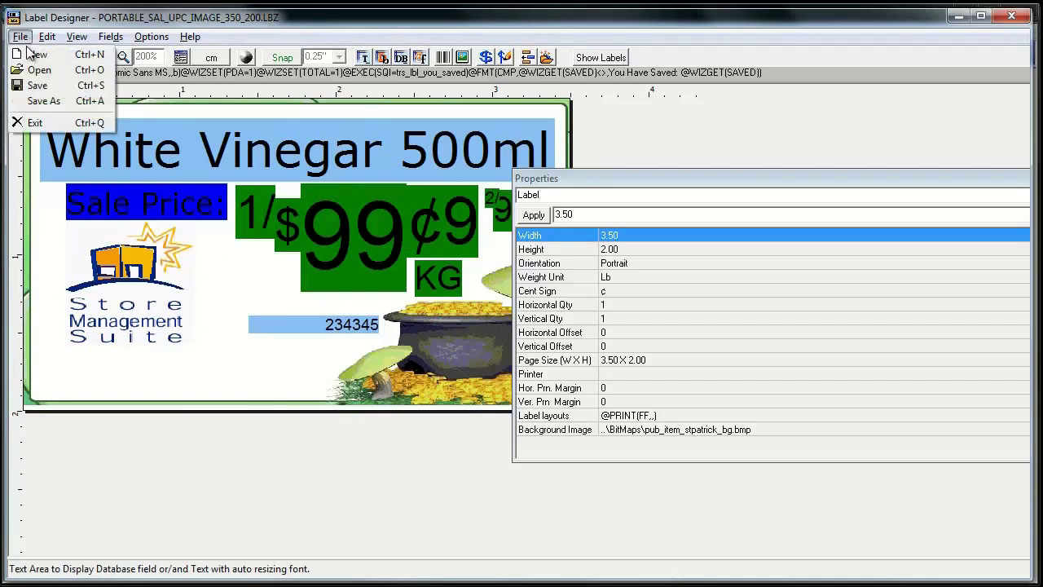
{"action": "left_click", "coordinate": [209, 456]}
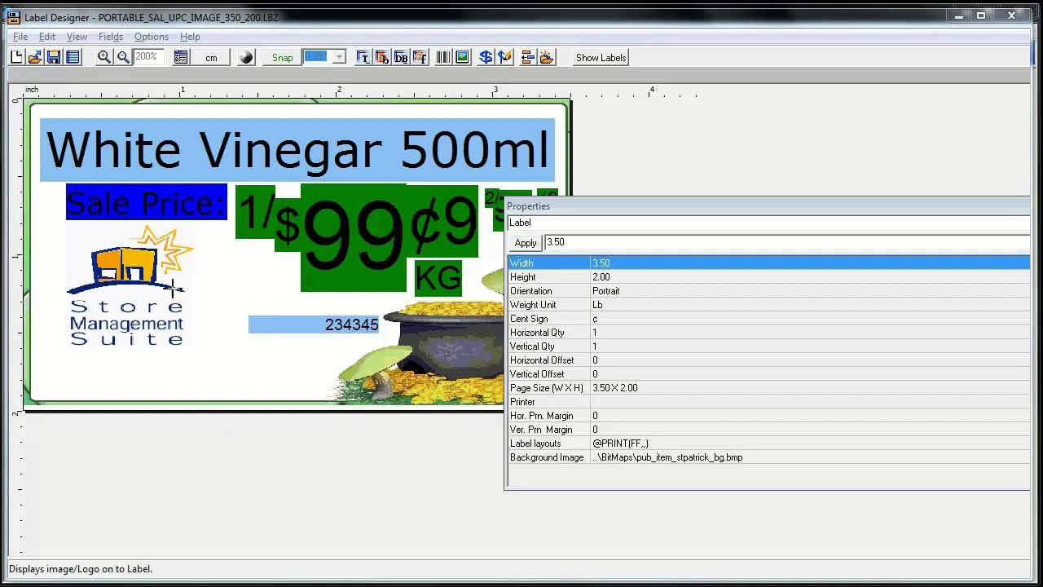
Examine the properties of the label's logo image and neighbouring text fields, with the full image file name formula in view.
{"action": "left_click", "coordinate": [108, 279]}
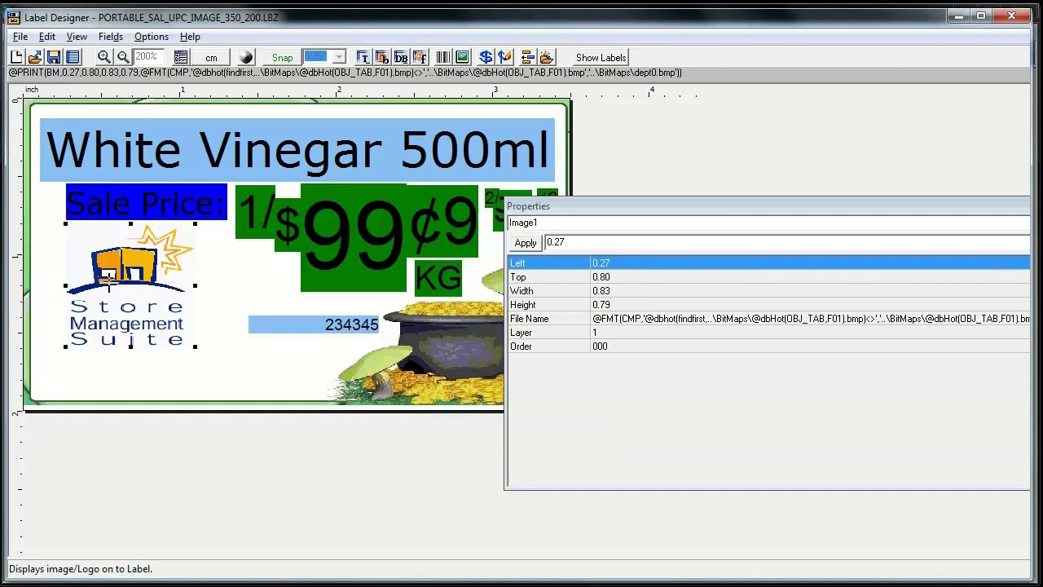
{"action": "left_click", "coordinate": [125, 159]}
{"action": "left_click", "coordinate": [125, 205]}
{"action": "left_click", "coordinate": [314, 216]}
{"action": "left_click", "coordinate": [131, 277]}
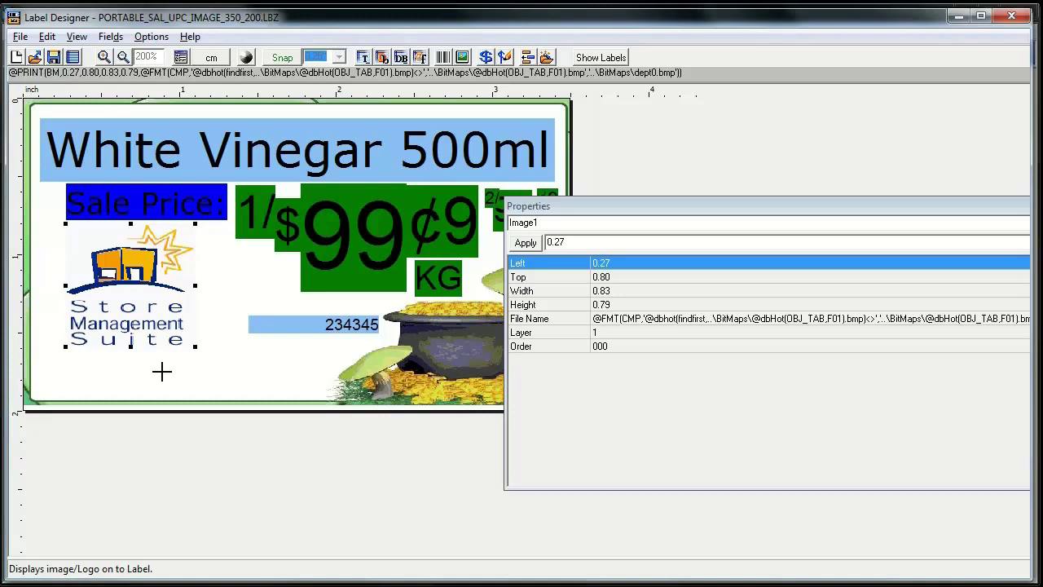
{"action": "left_click_drag", "start_coordinate": [665, 202], "coordinate": [385, 223]}
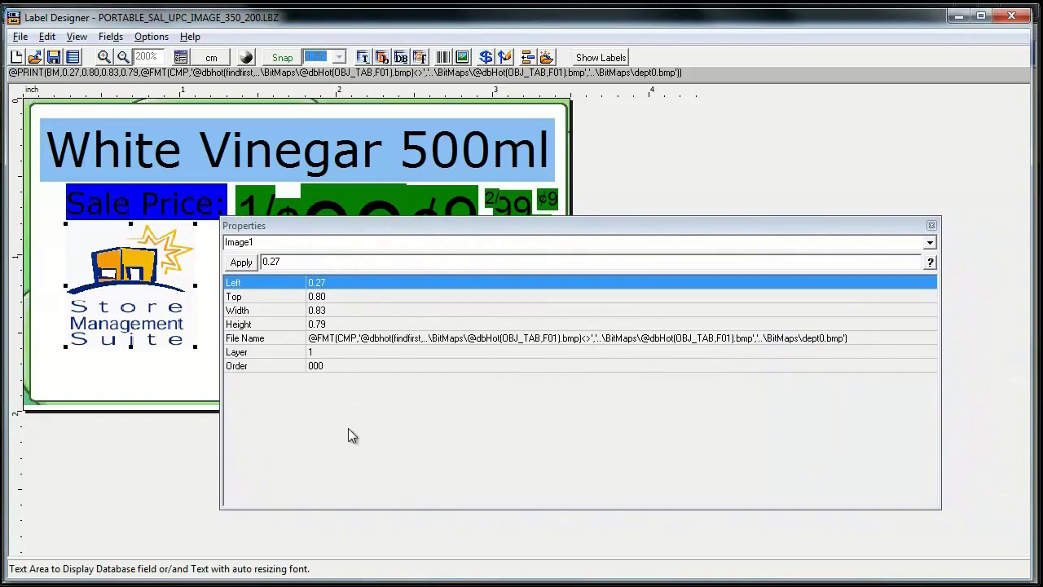
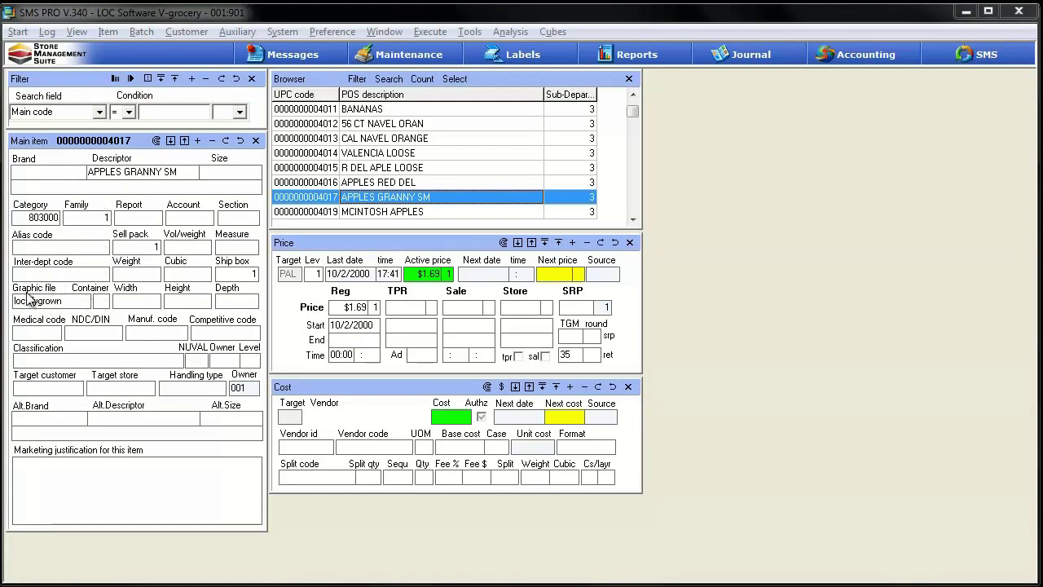
Switch back to SMS PRO and look up the database field code behind the item's Graphic file field.
{"action": "double_click", "coordinate": [69, 301]}
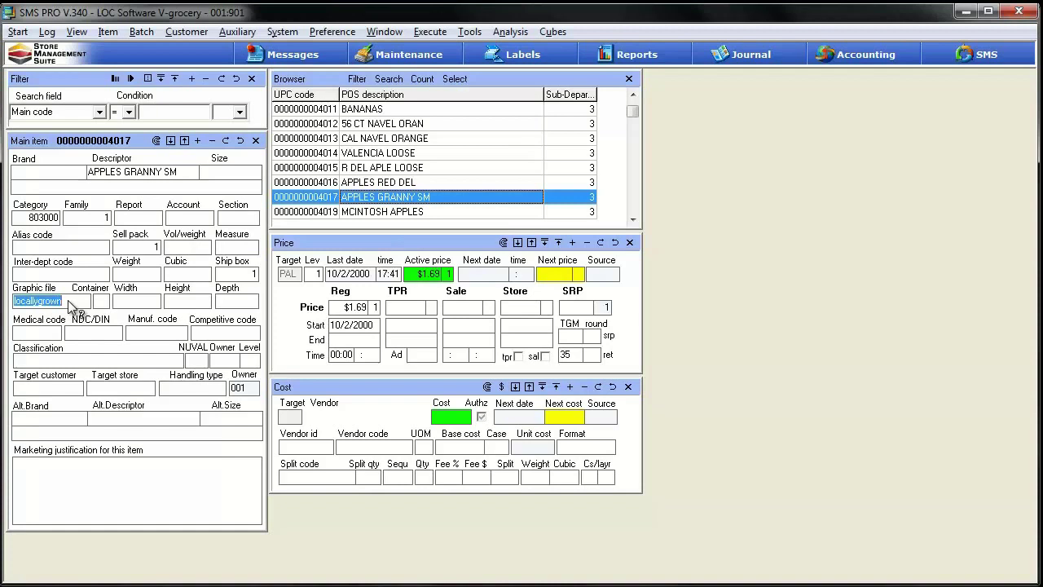
{"action": "left_click", "coordinate": [98, 113]}
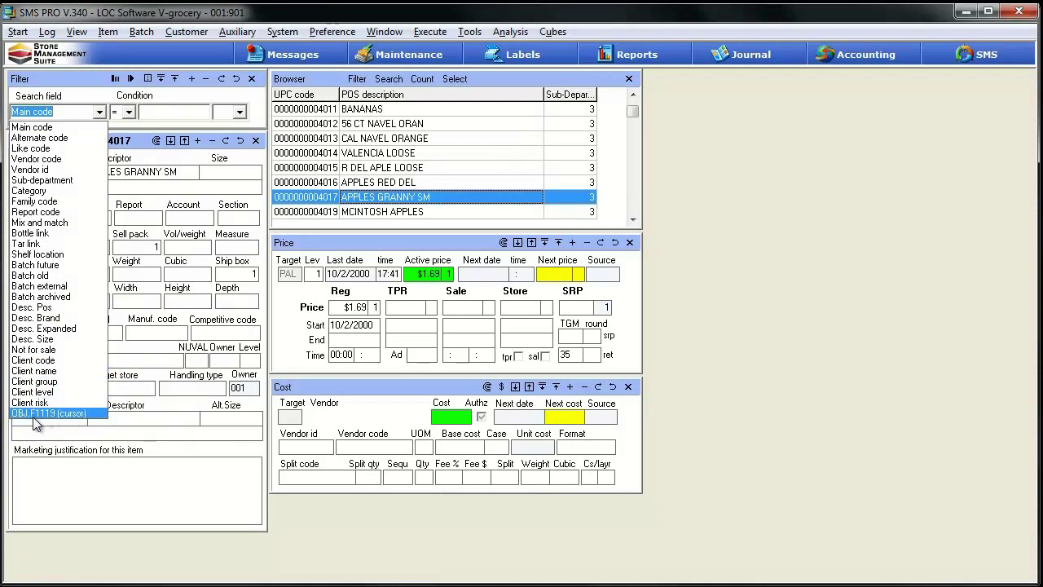
{"action": "left_click", "coordinate": [138, 354]}
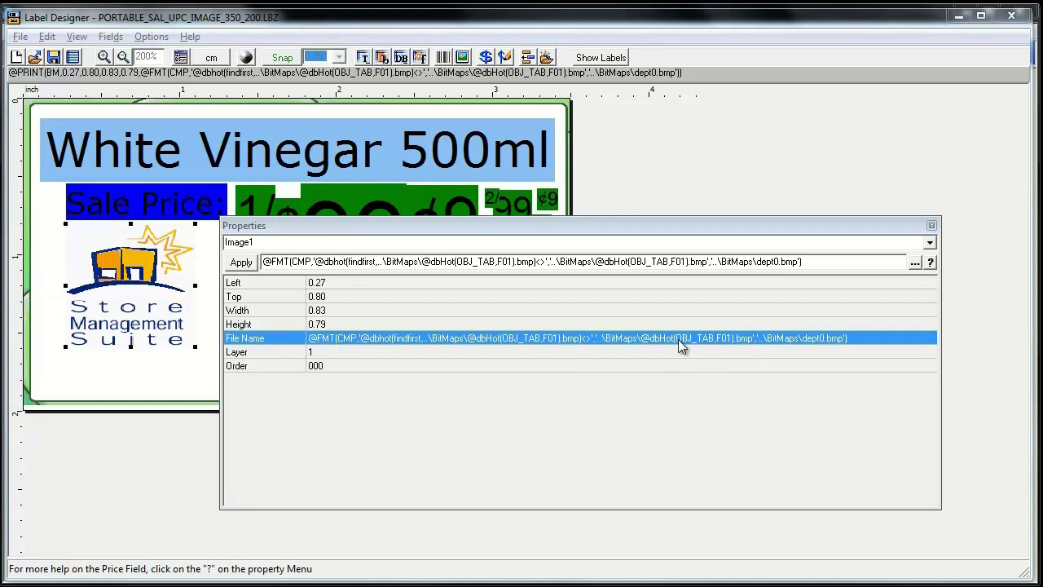
In Label Designer, replace the first F01 with F1119 in the logo image's file name formula.
{"action": "left_click", "coordinate": [555, 337]}
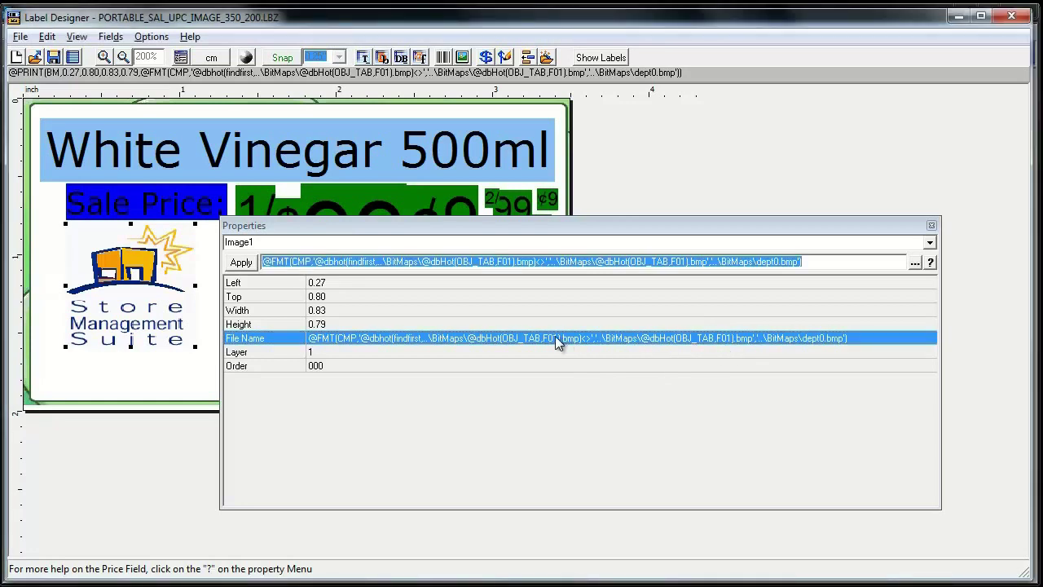
{"action": "double_click", "coordinate": [513, 262]}
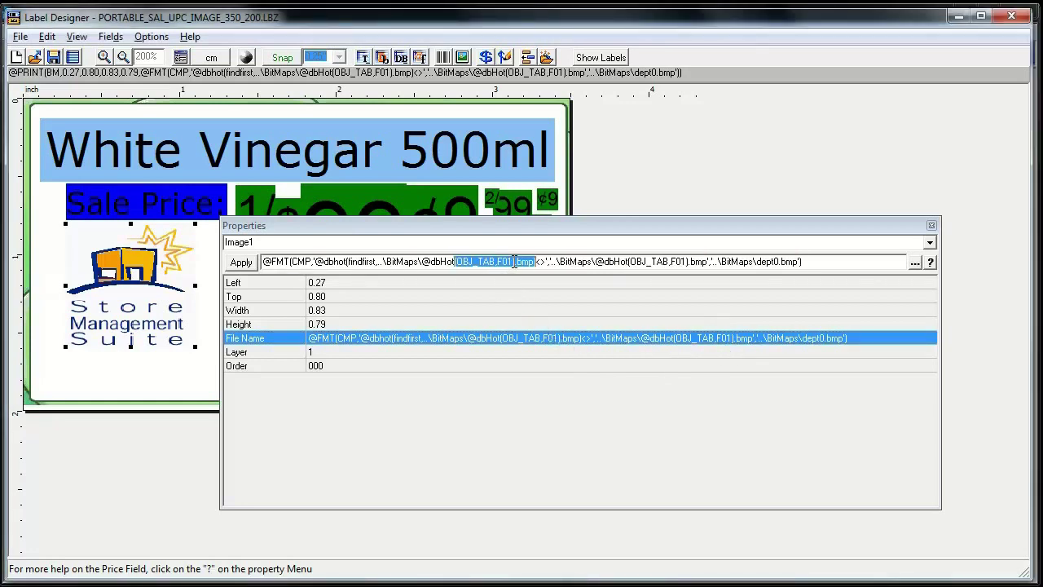
{"action": "key", "text": "Right"}
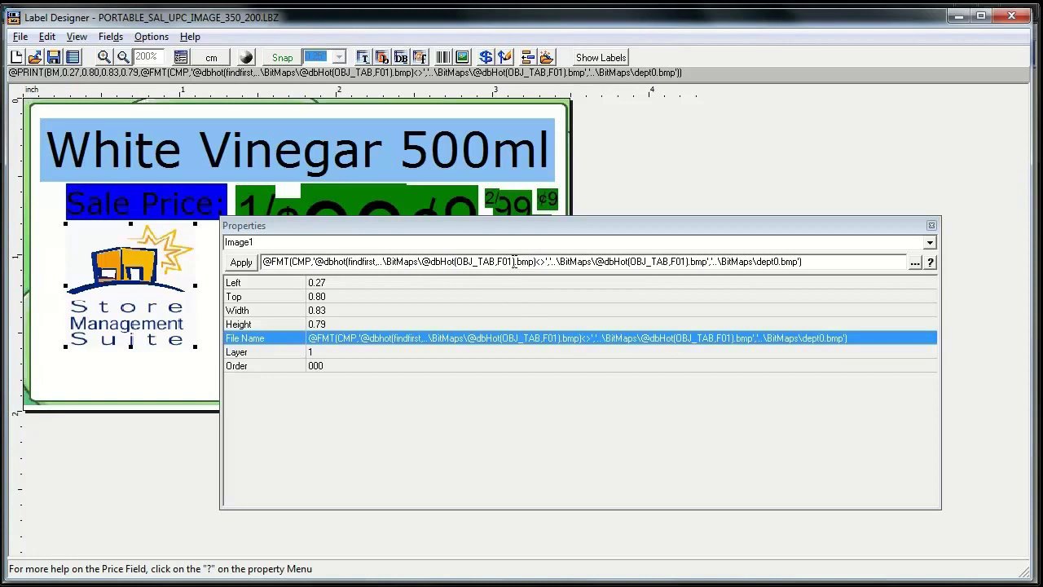
{"action": "key", "text": "BackSpace"}
{"action": "key", "text": "BackSpace"}
{"action": "key", "text": "BackSpace"}
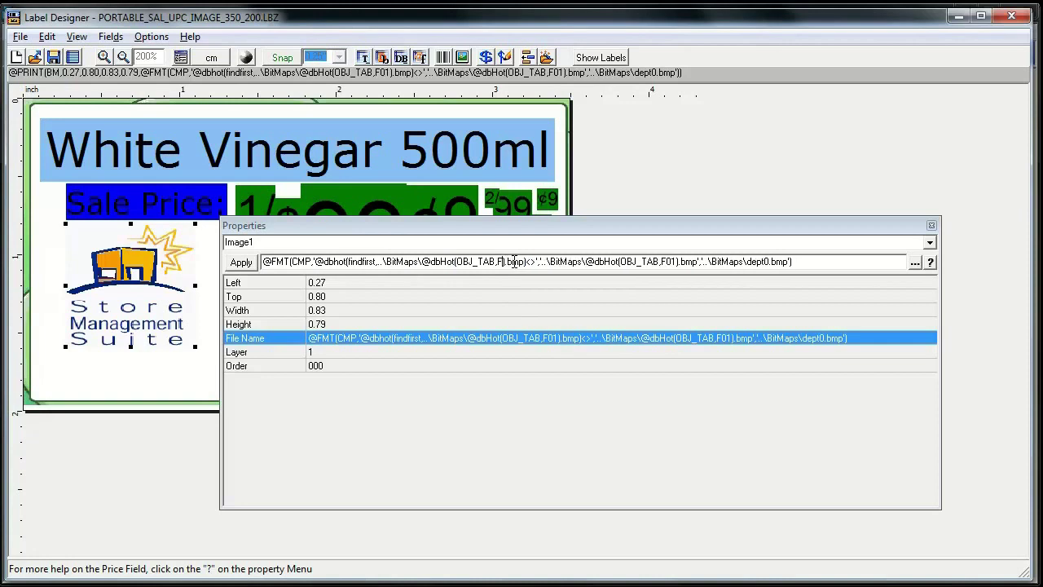
{"action": "type", "text": "1119"}
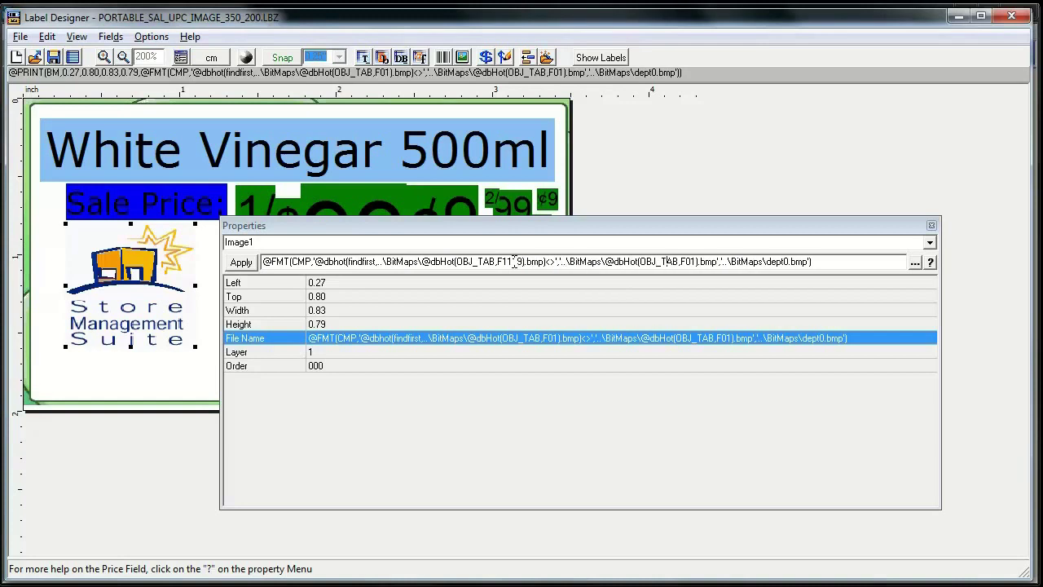
Replace the second F01 with F1119 in the image's file name formula, apply the change, and save the template.
{"action": "key", "text": "Right"}
{"action": "key", "text": "Right"}
{"action": "key", "text": "BackSpace"}
{"action": "key", "text": "BackSpace"}
{"action": "type", "text": "1119"}
{"action": "left_click", "coordinate": [240, 261]}
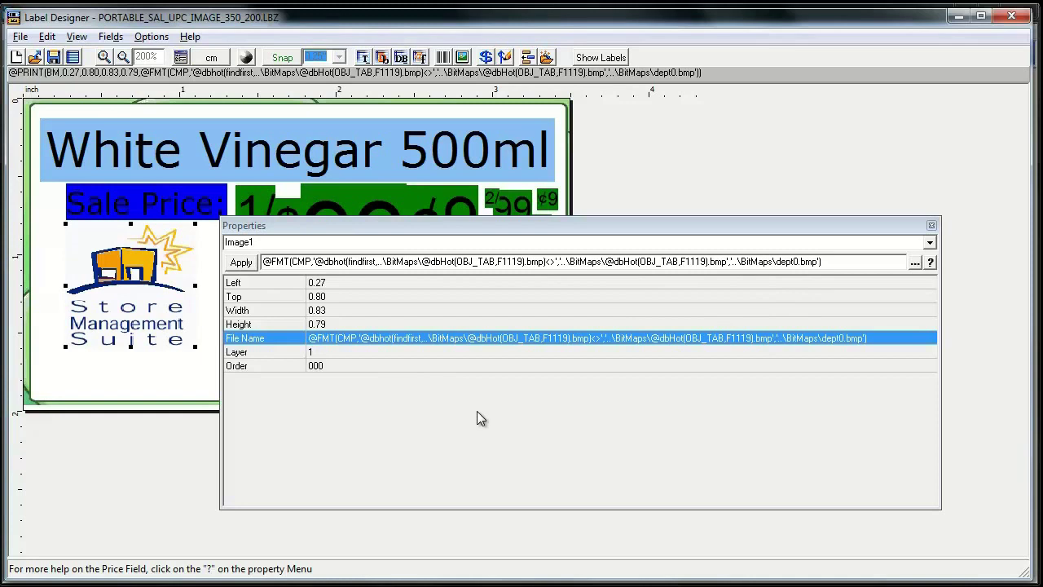
{"action": "left_click", "coordinate": [54, 58]}
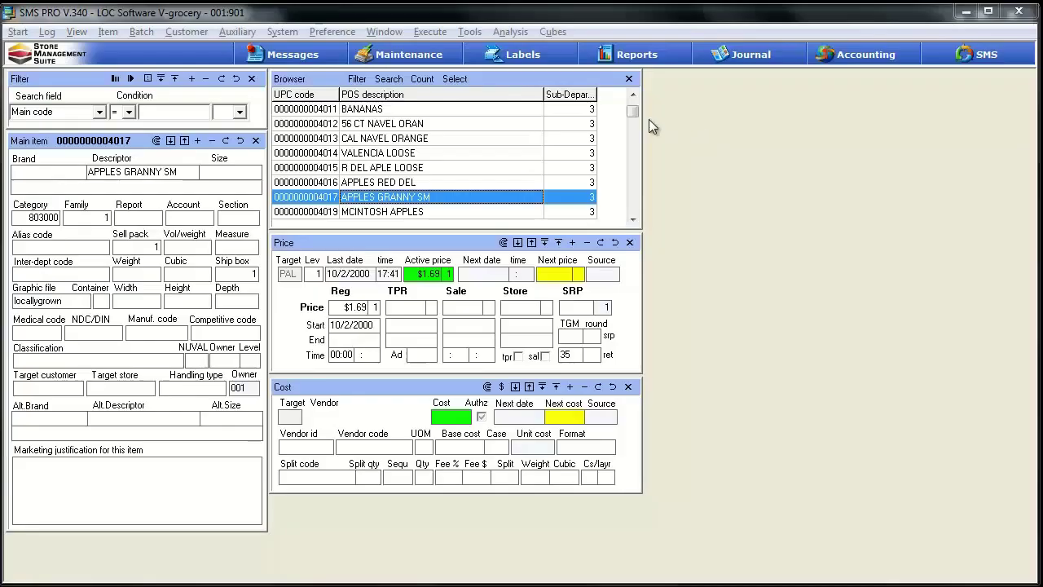
In SMS PRO, generate one instant retail label for APPLES GRANNY SM using the PORTABLE_SAL_UPC image format.
{"action": "left_click", "coordinate": [522, 33]}
{"action": "left_click", "coordinate": [532, 51]}
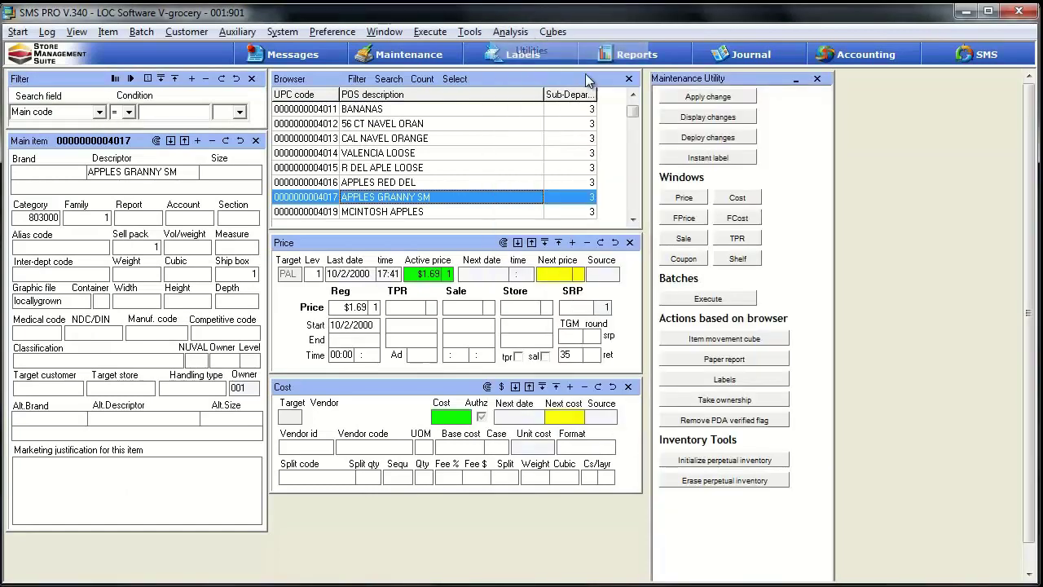
{"action": "left_click", "coordinate": [707, 158]}
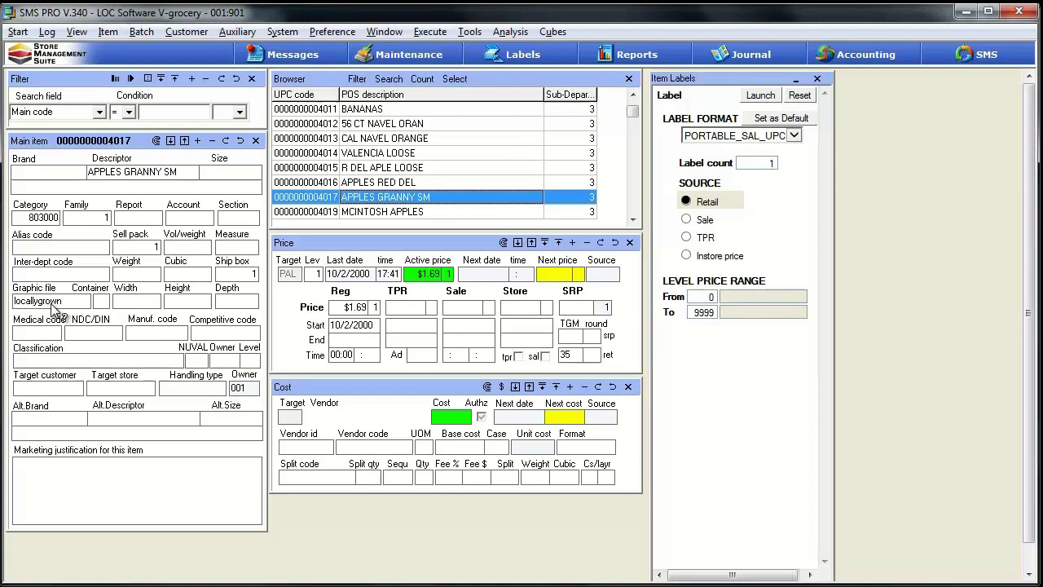
{"action": "left_click", "coordinate": [793, 135]}
{"action": "left_click", "coordinate": [794, 138]}
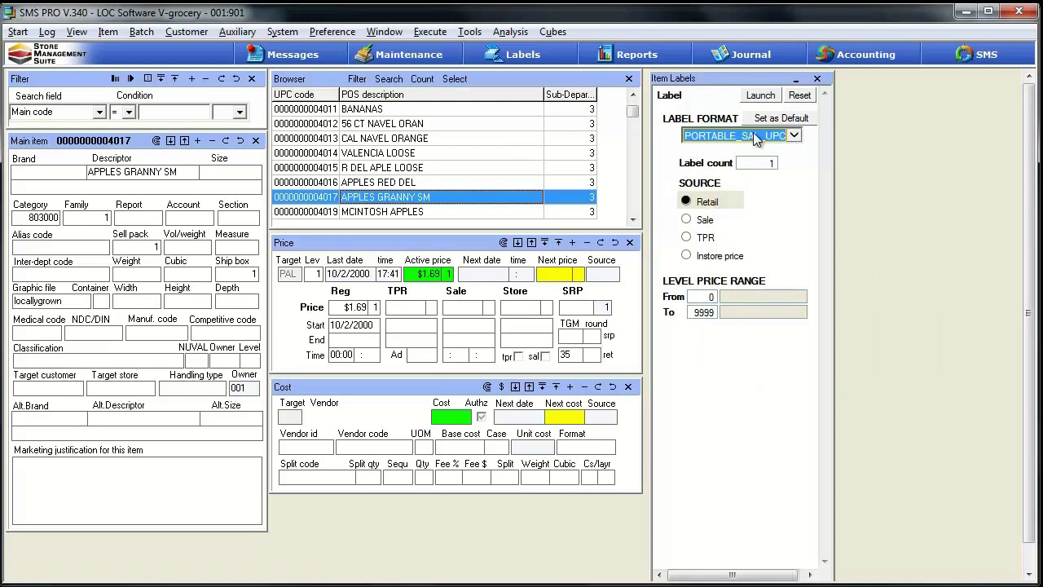
{"action": "left_click", "coordinate": [759, 97]}
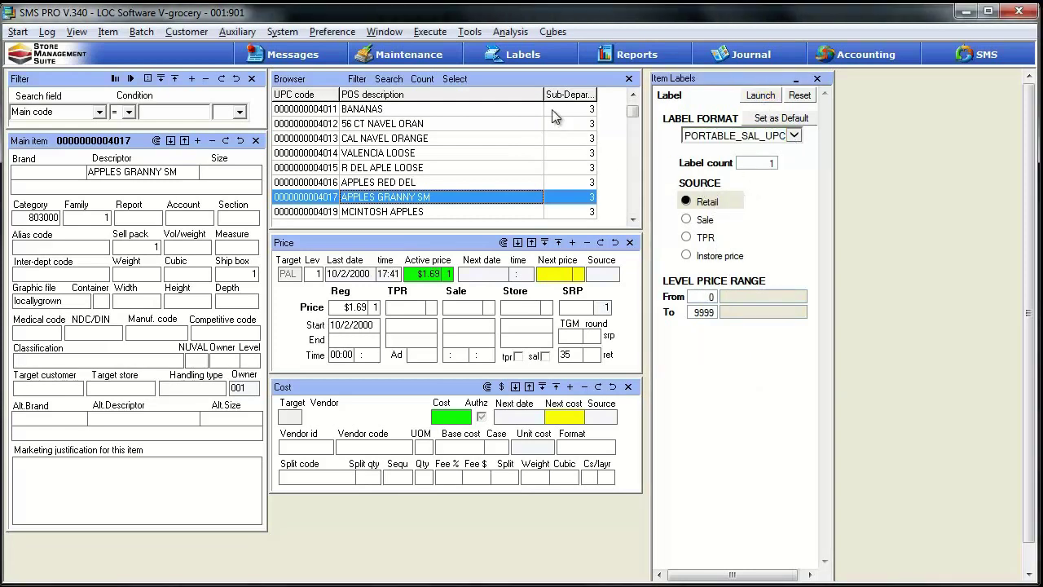
Print the queued PORTABLE_SAL_UPC_IMAGE label to CutePDF Writer, overwriting LABEL.pdf on the Desktop, and delete the printed label job.
{"action": "left_click", "coordinate": [523, 59]}
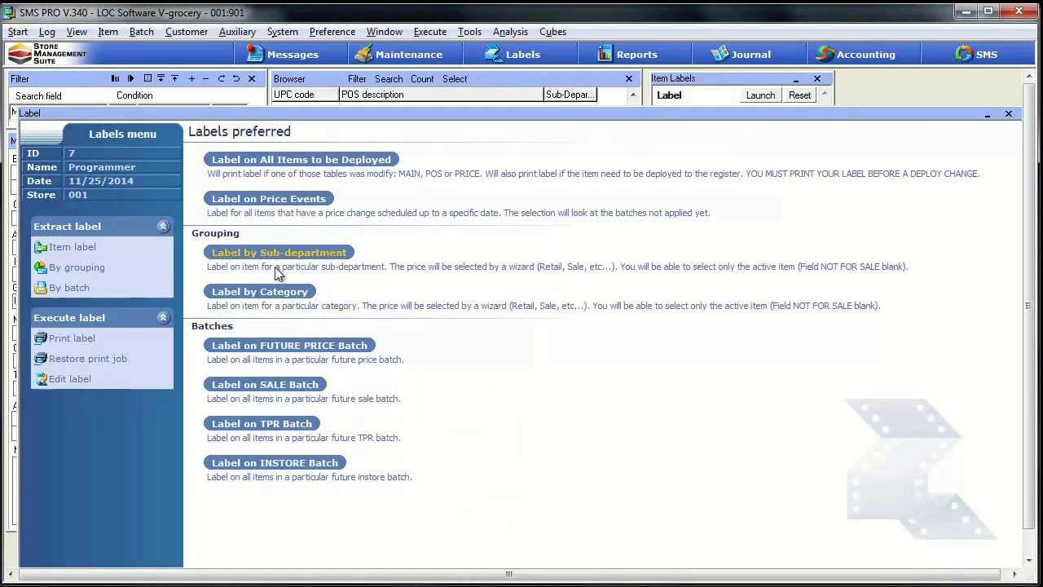
{"action": "left_click", "coordinate": [83, 340]}
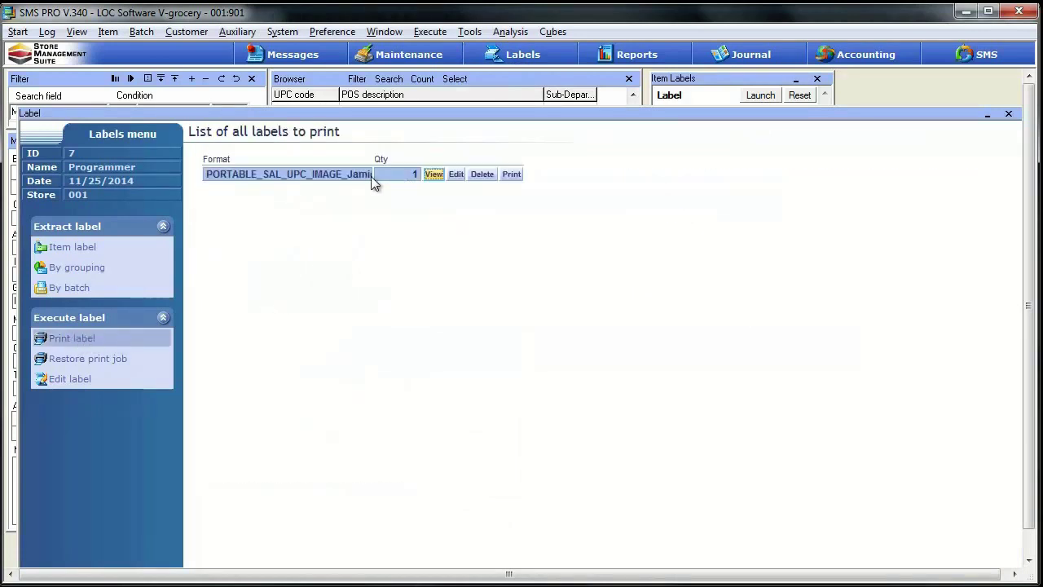
{"action": "left_click", "coordinate": [512, 174]}
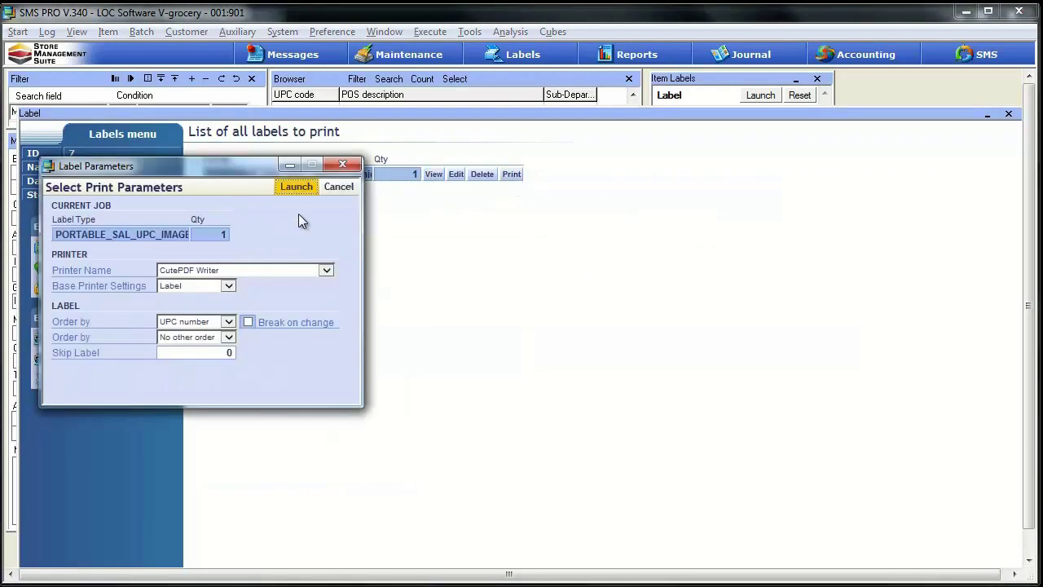
{"action": "left_click", "coordinate": [296, 187]}
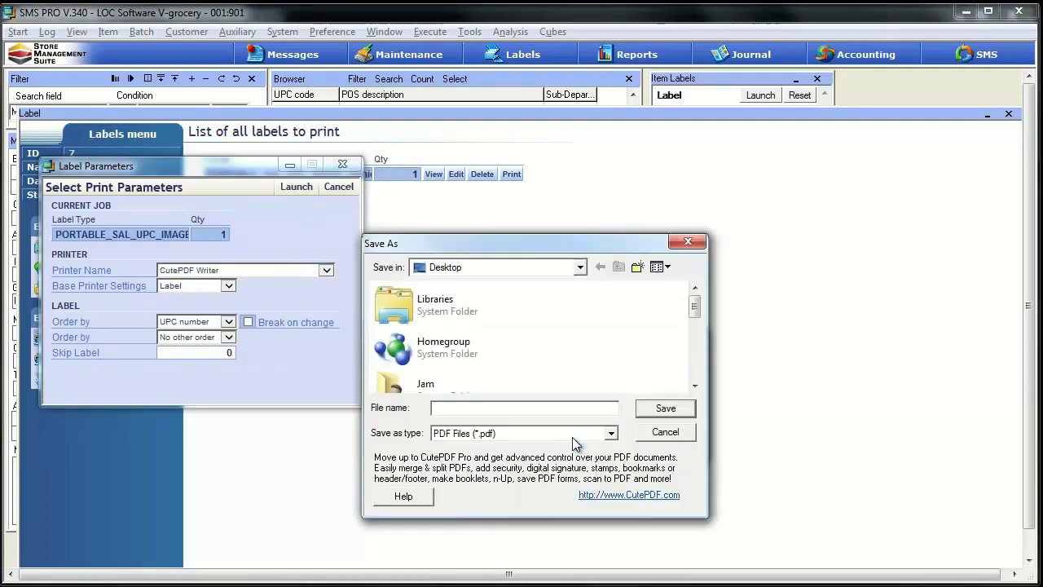
{"action": "left_click_drag", "start_coordinate": [694, 306], "coordinate": [695, 367]}
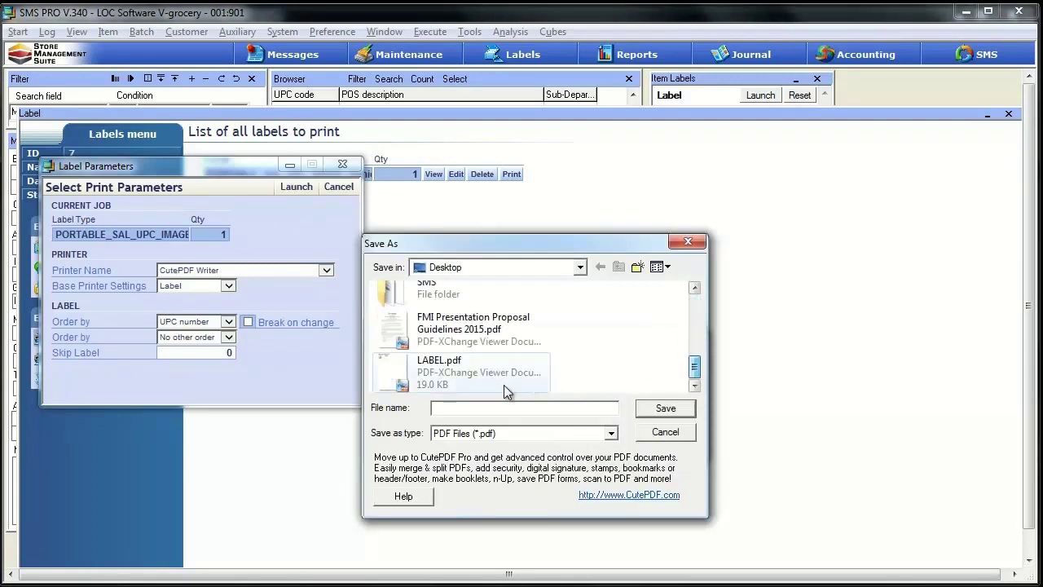
{"action": "double_click", "coordinate": [465, 379]}
{"action": "left_click", "coordinate": [572, 392]}
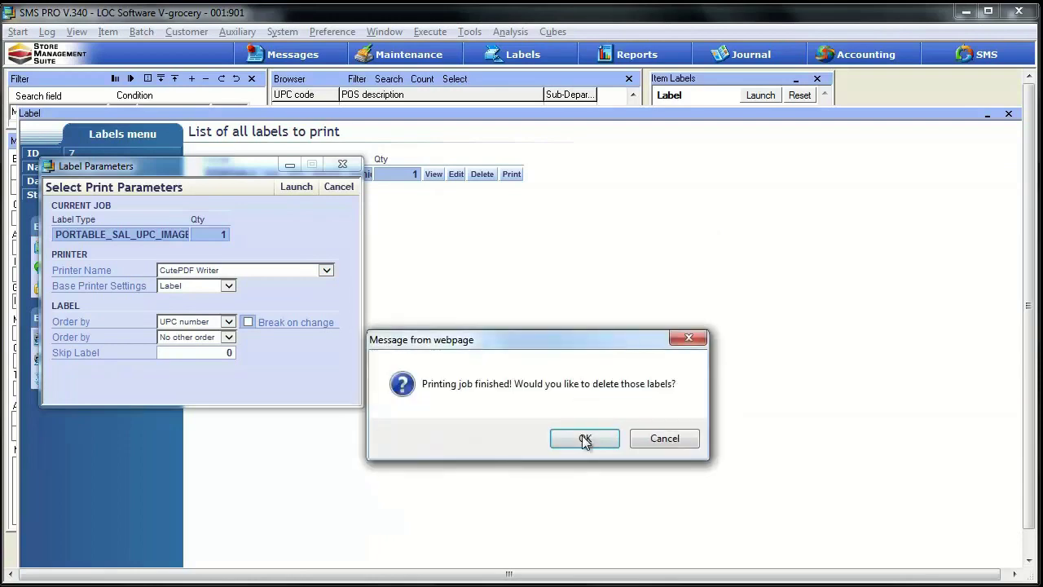
{"action": "left_click", "coordinate": [582, 435]}
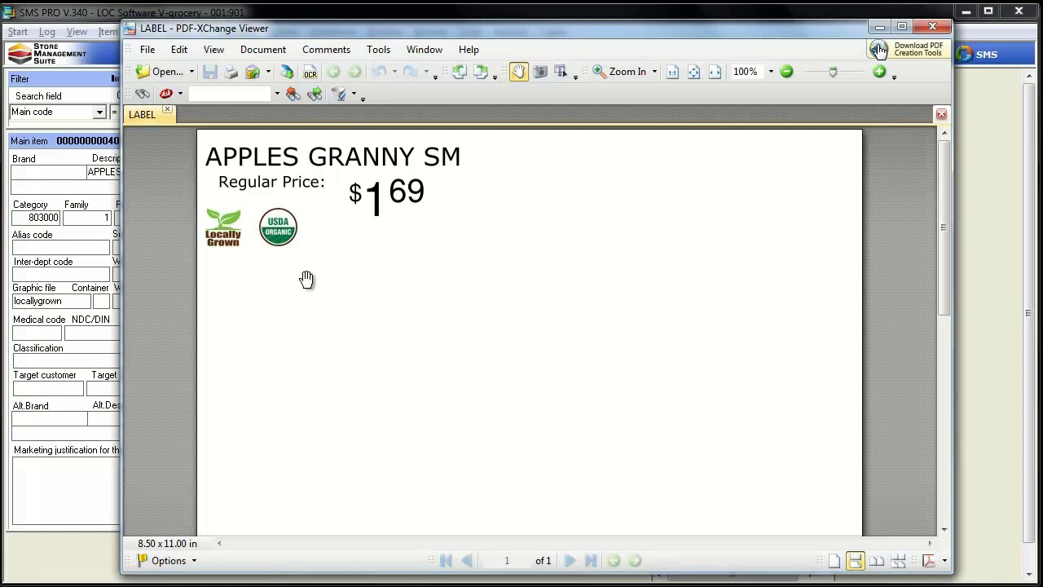
Close the label PDF and look up the database field code behind the long blank field below Alt.Brand.
{"action": "key", "text": "alt+F4"}
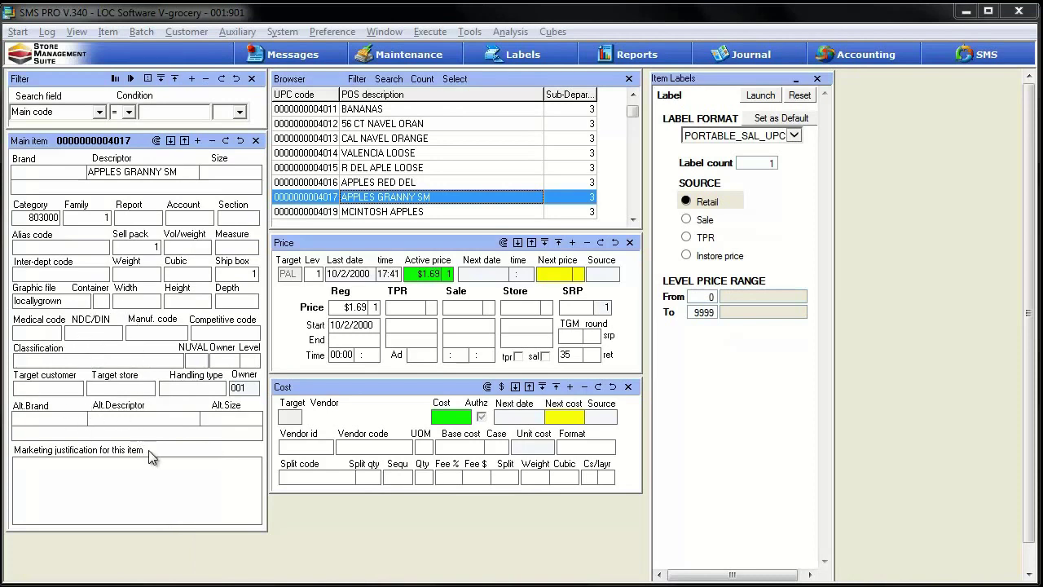
{"action": "left_click", "coordinate": [39, 433]}
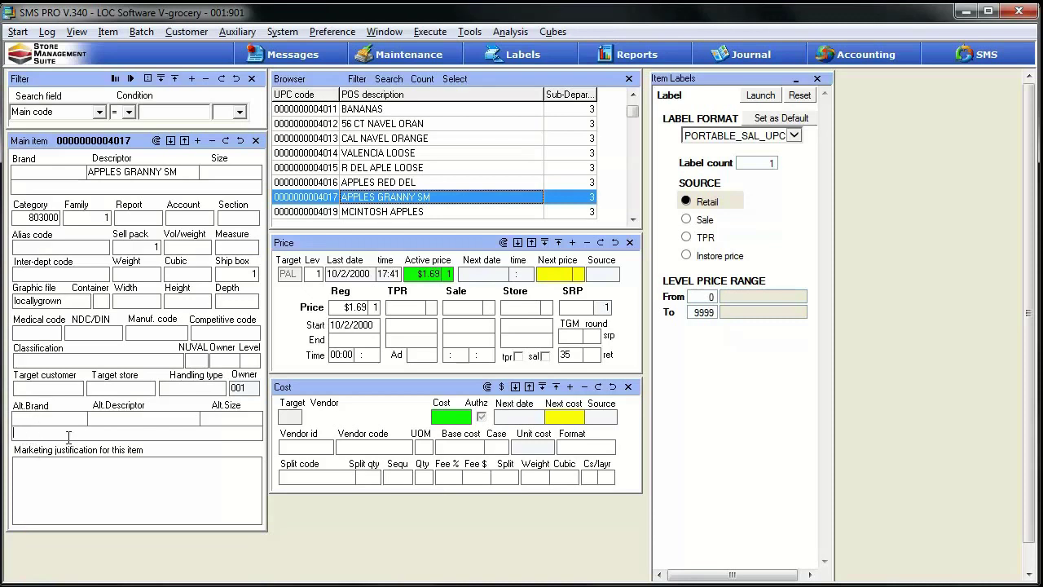
{"action": "left_click", "coordinate": [99, 112]}
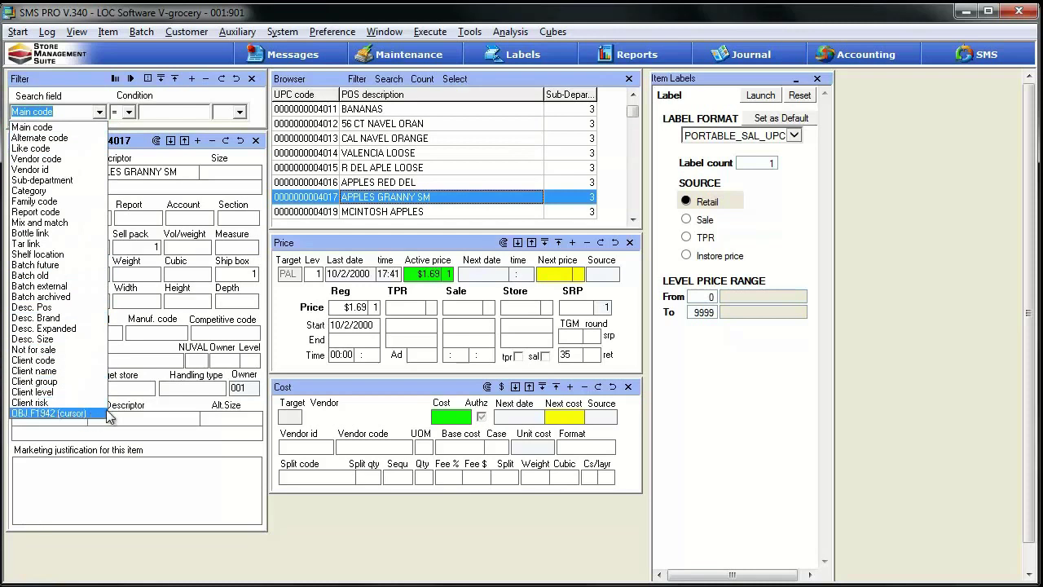
{"action": "left_click", "coordinate": [144, 407]}
Enter usdaorganic in the long field below Alt.Brand for APPLES GRANNY SM and save the item.
{"action": "left_click", "coordinate": [42, 433]}
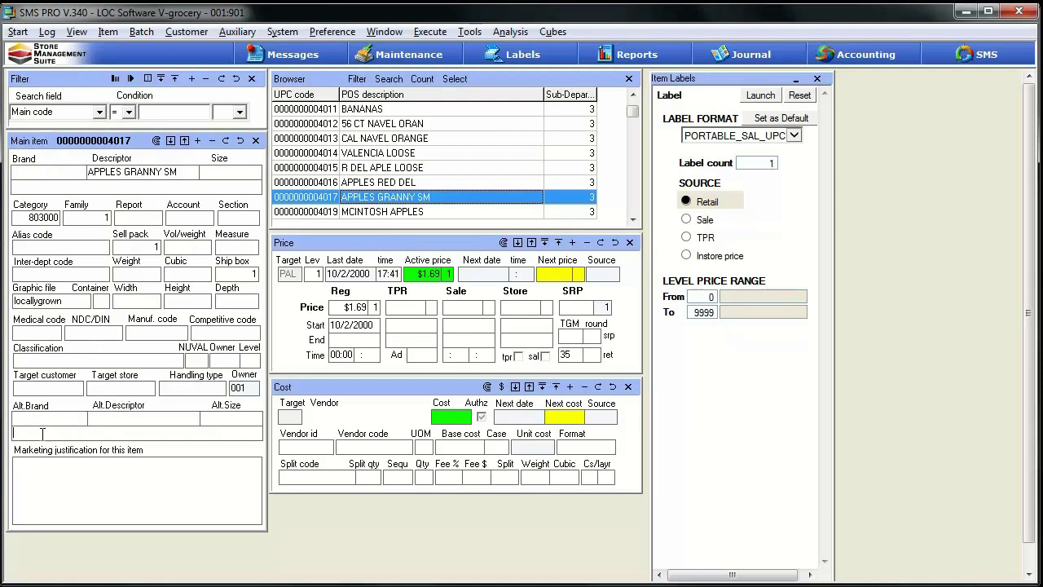
{"action": "type", "text": "usdaorganic"}
{"action": "left_click", "coordinate": [226, 144]}
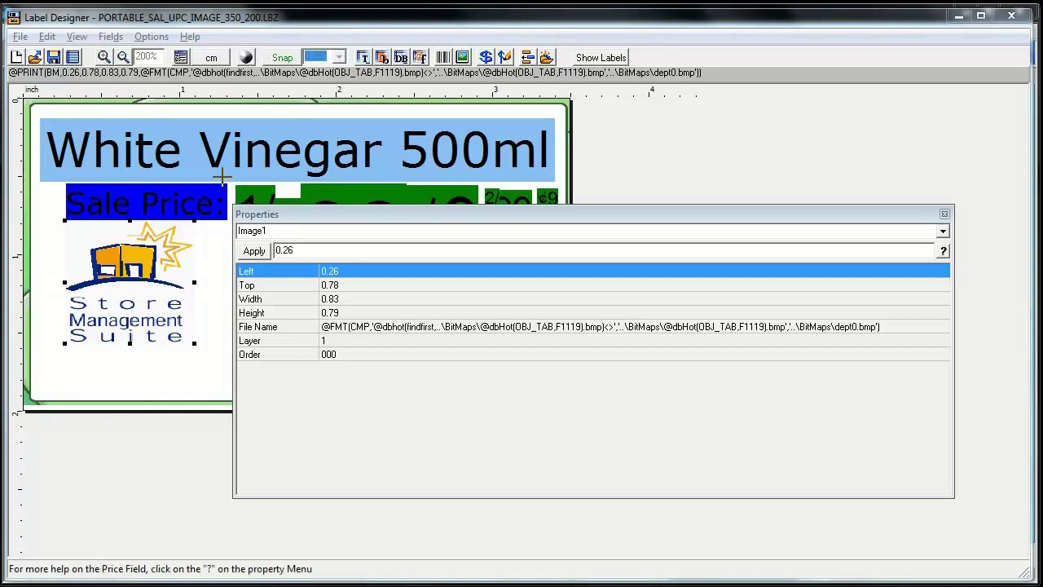
Switch to Label Designer and add a new image field to the PORTABLE_SAL_UPC_IMAGE_350_200 template.
{"action": "left_click", "coordinate": [200, 163]}
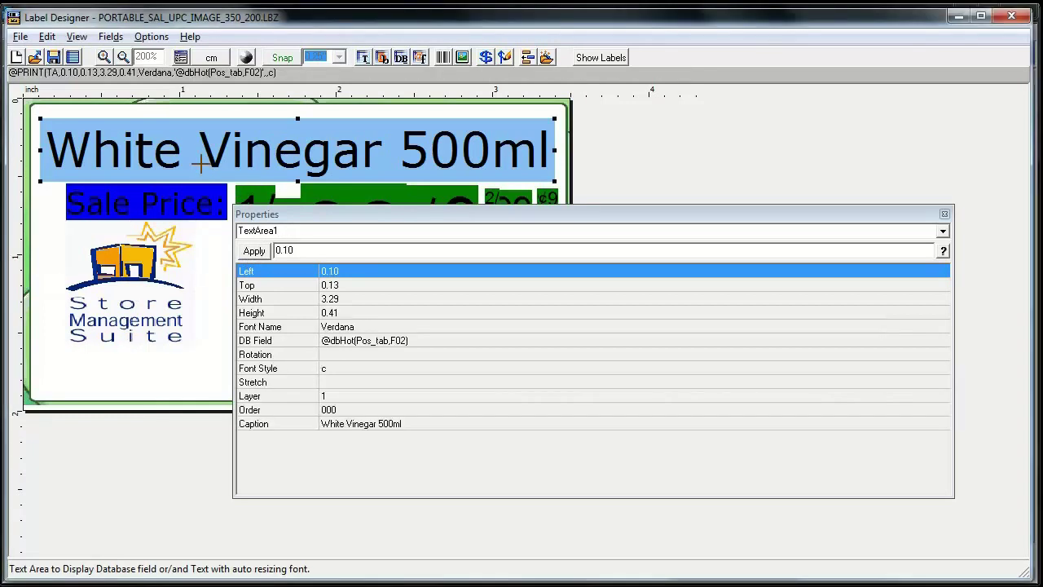
{"action": "left_click", "coordinate": [165, 274]}
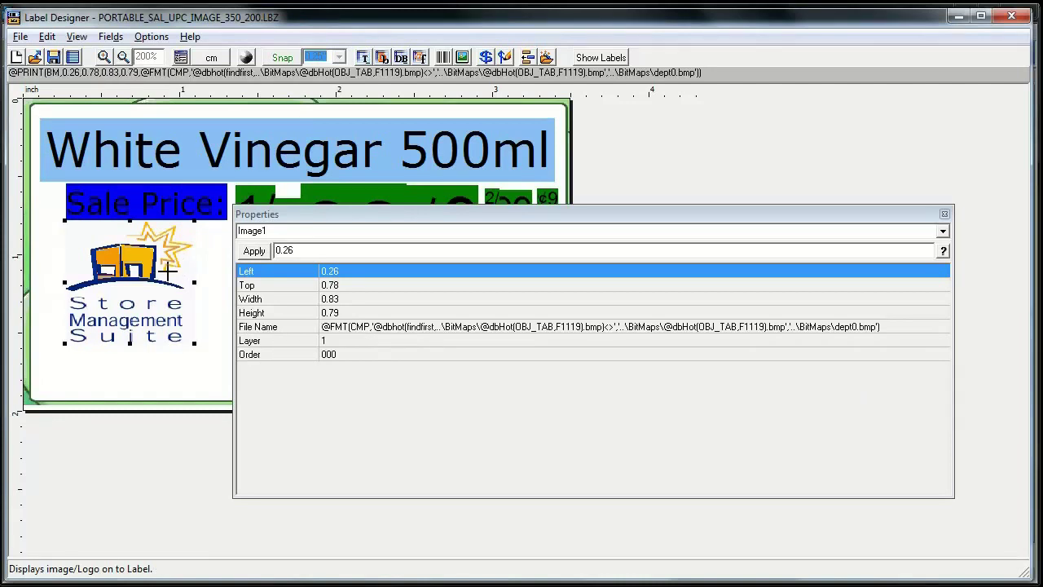
{"action": "left_click", "coordinate": [110, 37]}
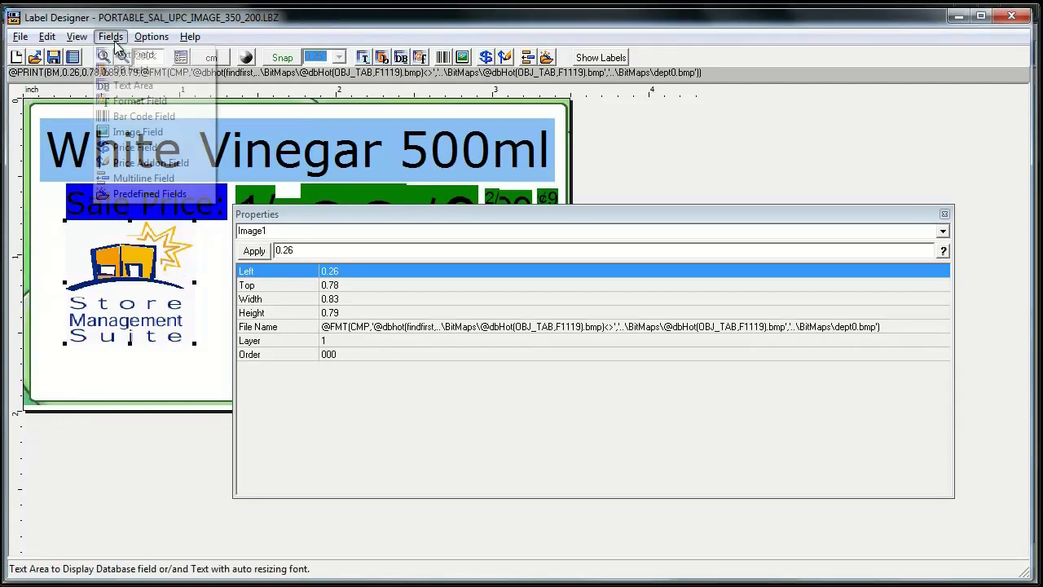
{"action": "left_click", "coordinate": [138, 131]}
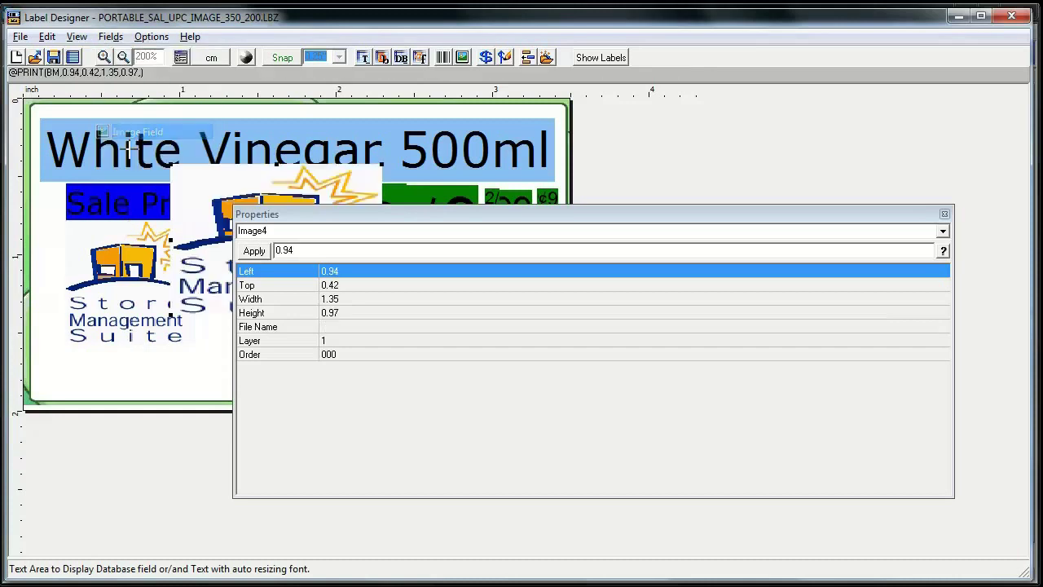
Move the new image near the label's lower edge beside the existing logo and shrink it to about 0.84 by 0.49 inch.
{"action": "left_click_drag", "start_coordinate": [274, 211], "coordinate": [482, 229]}
{"action": "left_click_drag", "start_coordinate": [219, 259], "coordinate": [248, 286]}
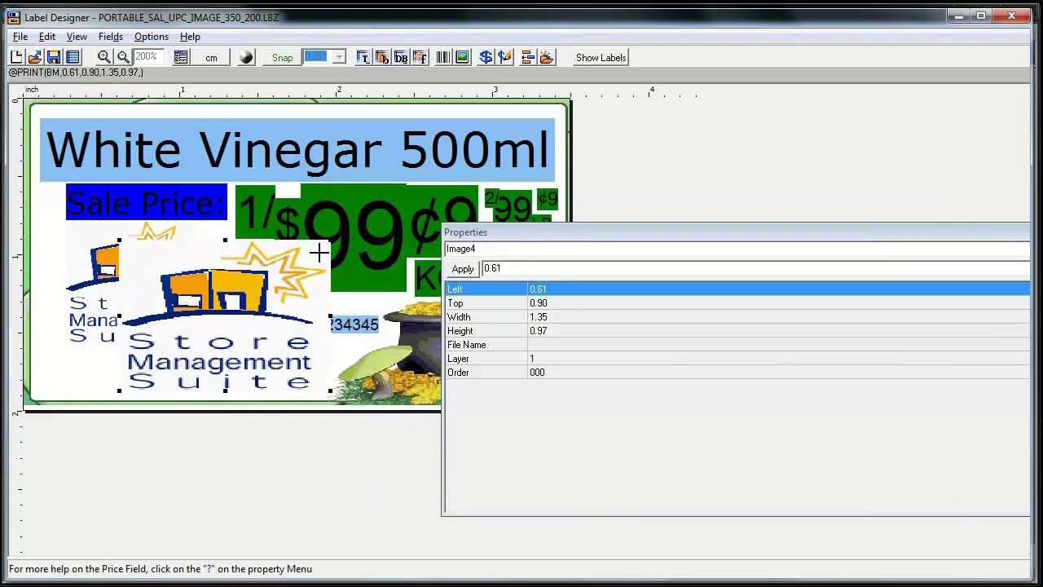
{"action": "left_click_drag", "start_coordinate": [298, 276], "coordinate": [249, 315]}
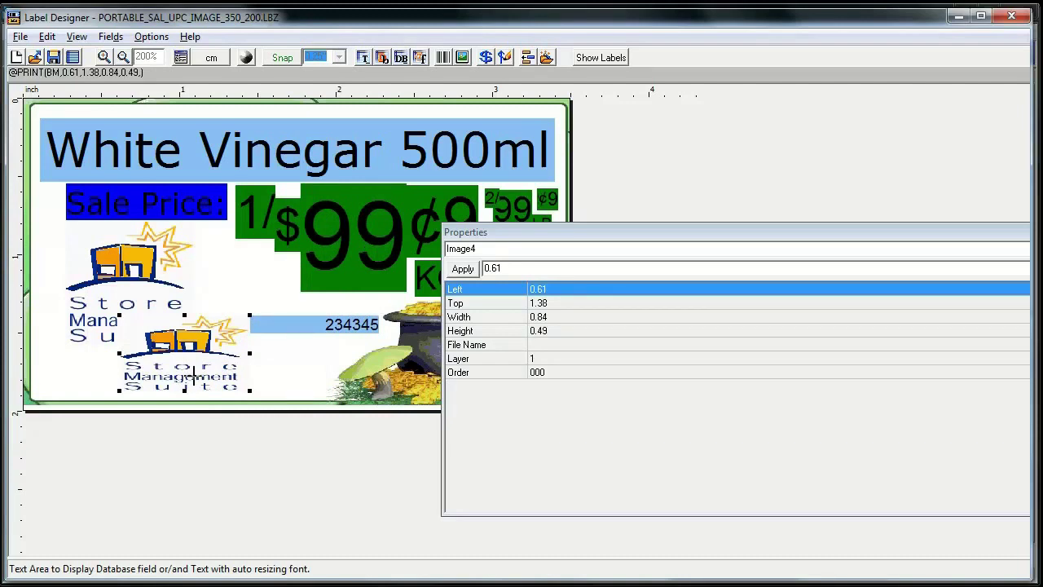
{"action": "left_click", "coordinate": [167, 315]}
{"action": "left_click", "coordinate": [178, 363]}
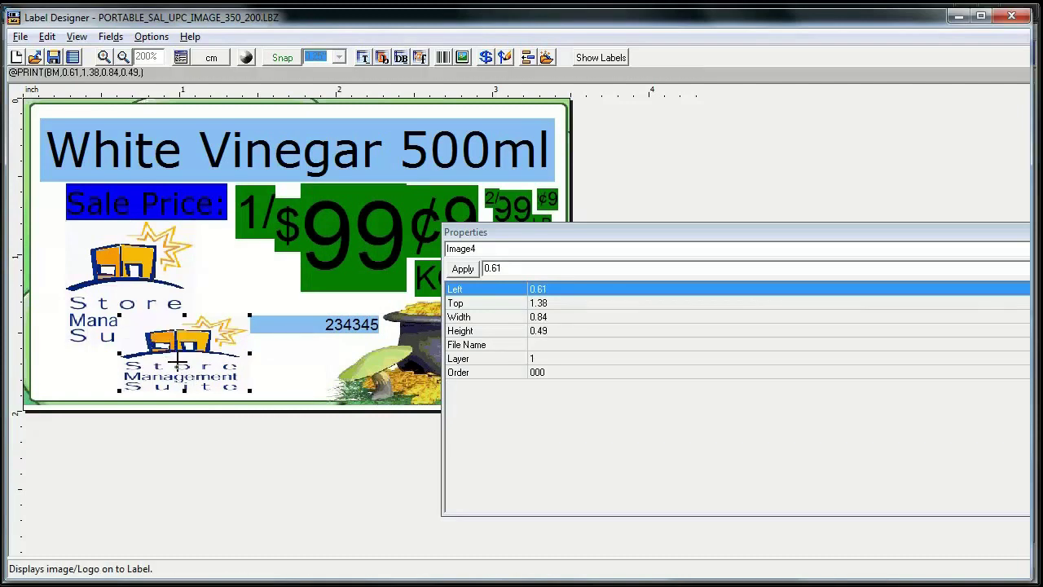
Copy the file name formula from the original logo image into the new image's File Name property.
{"action": "left_click", "coordinate": [151, 271]}
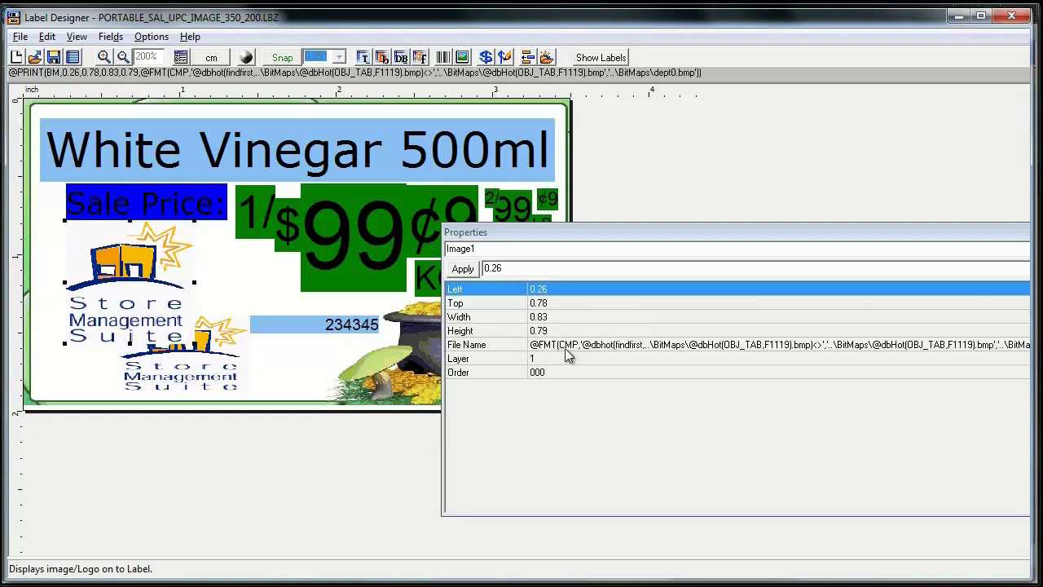
{"action": "left_click", "coordinate": [567, 349]}
{"action": "key", "text": "ctrl+c"}
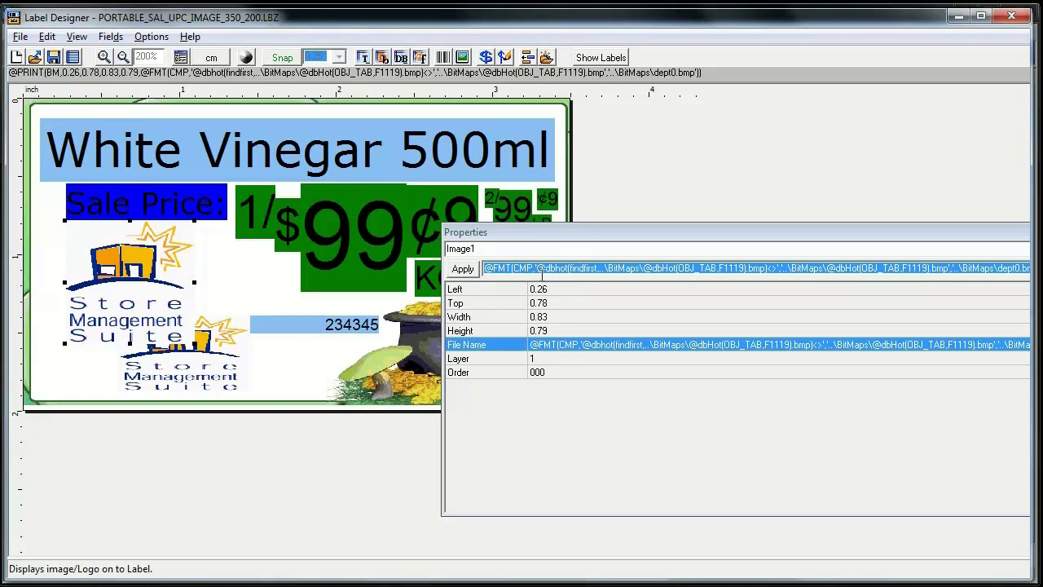
{"action": "left_click", "coordinate": [227, 357]}
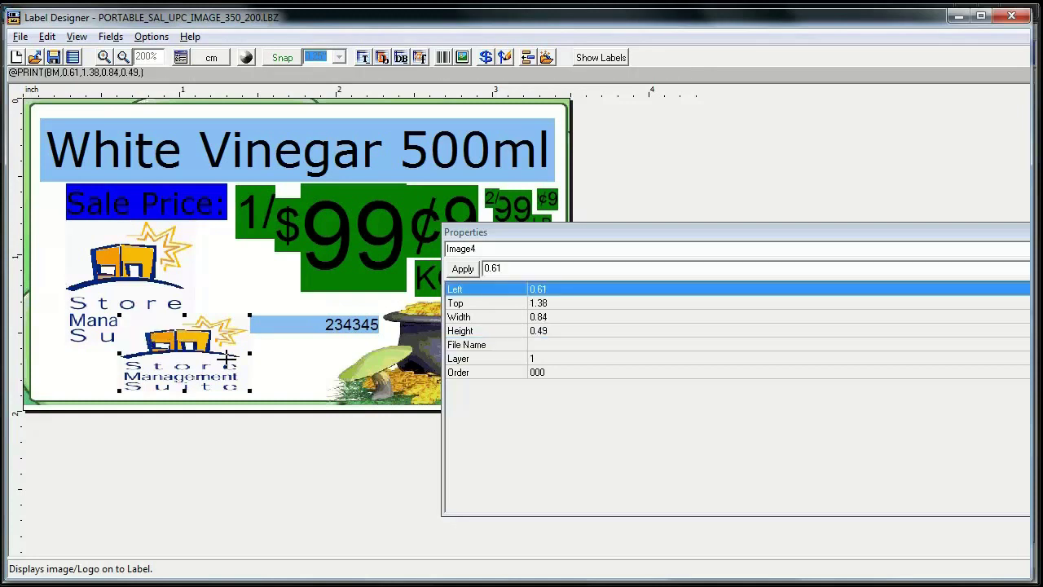
{"action": "left_click", "coordinate": [556, 349]}
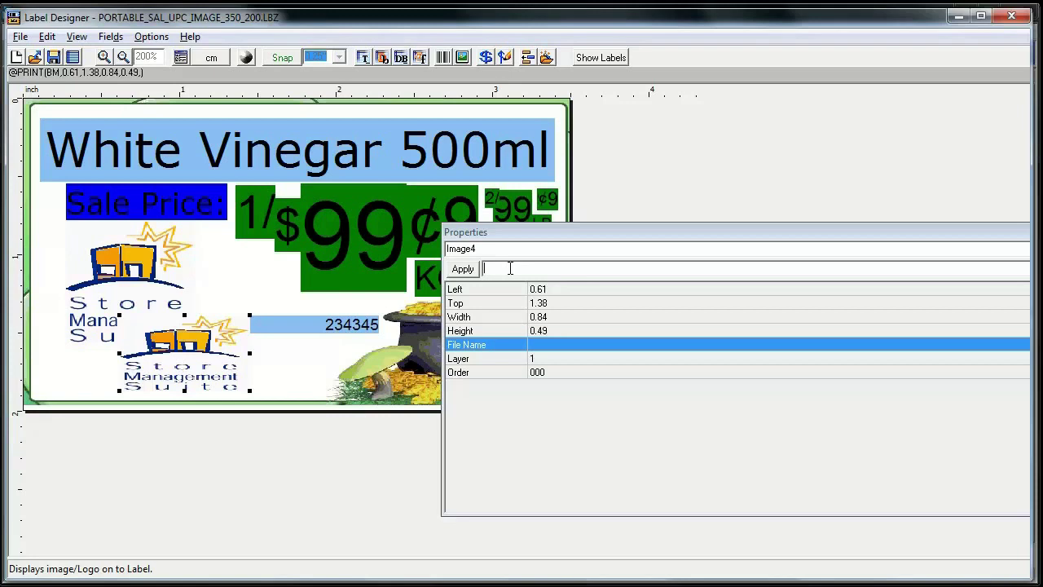
{"action": "key", "text": "ctrl+v"}
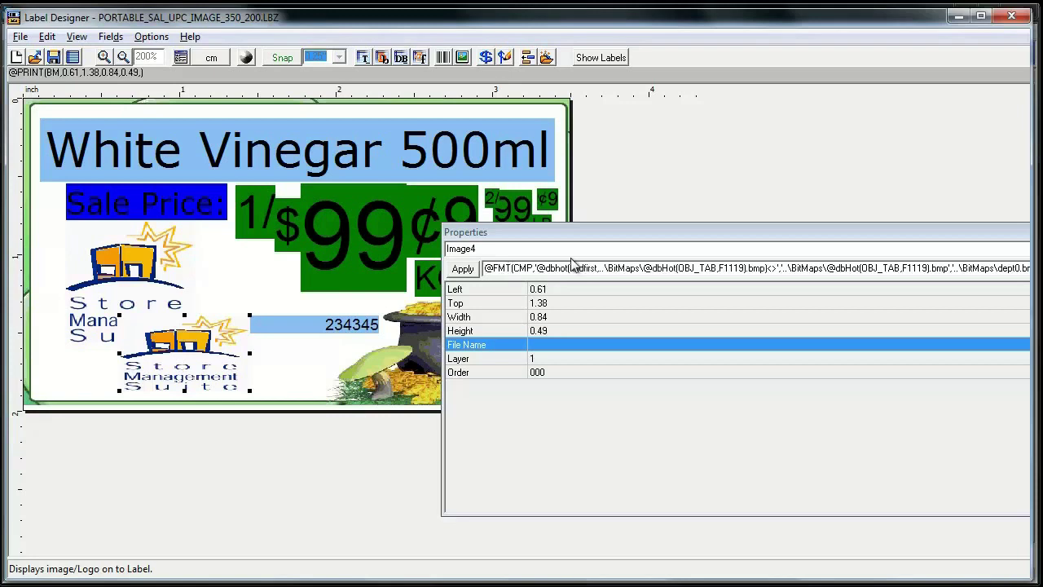
Replace the first F1119 with F1942 in the new image's file name formula.
{"action": "left_click_drag", "start_coordinate": [586, 227], "coordinate": [407, 197]}
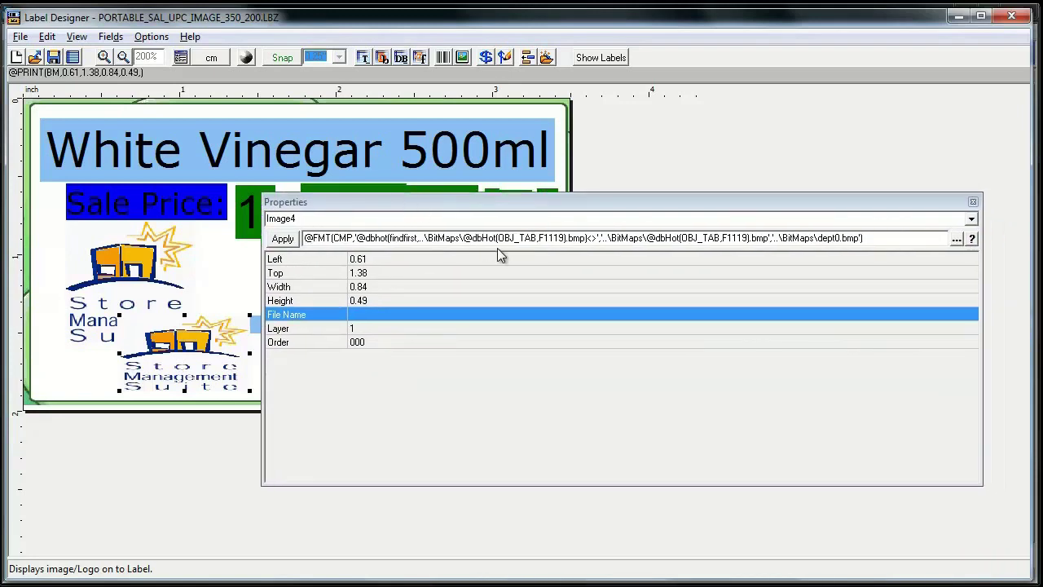
{"action": "double_click", "coordinate": [552, 239]}
{"action": "key", "text": "Right"}
{"action": "key", "text": "BackSpace"}
{"action": "key", "text": "BackSpace"}
{"action": "key", "text": "BackSpace"}
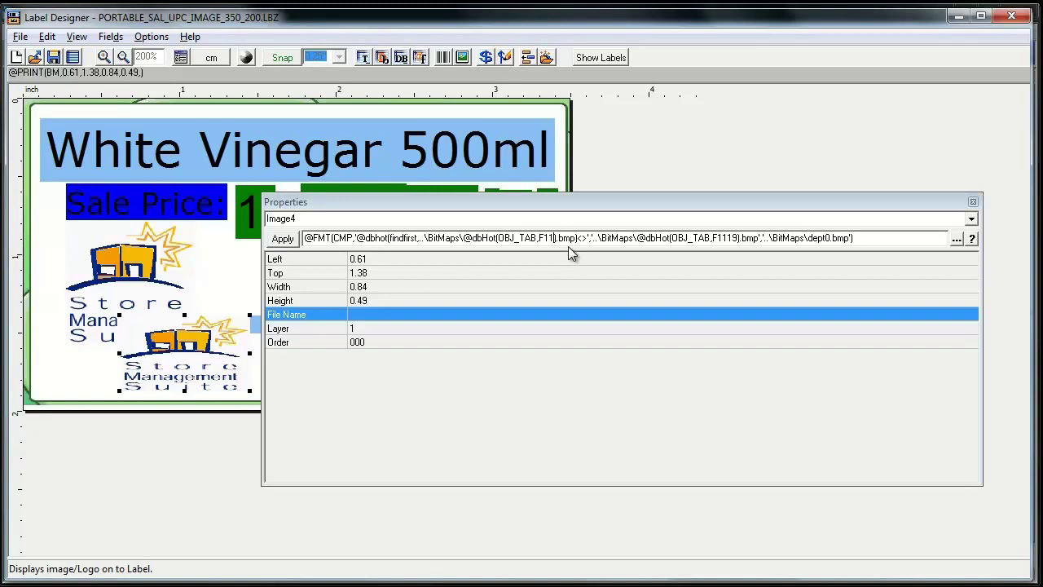
{"action": "type", "text": "942"}
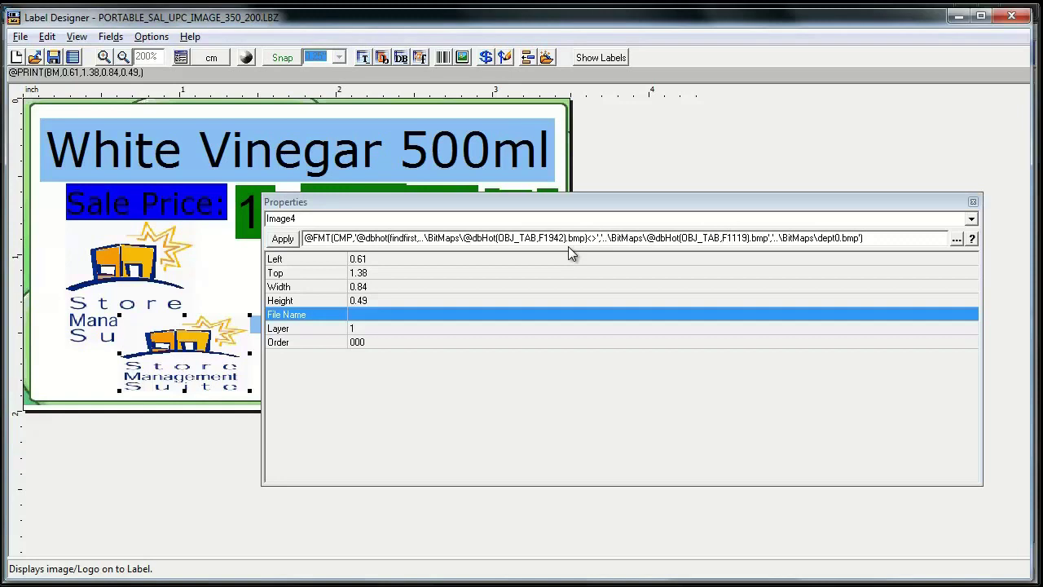
Replace the second F1119 with F1942 in the new image's file name formula and apply the change.
{"action": "key", "text": "BackSpace"}
{"action": "key", "text": "BackSpace"}
{"action": "type", "text": "942"}
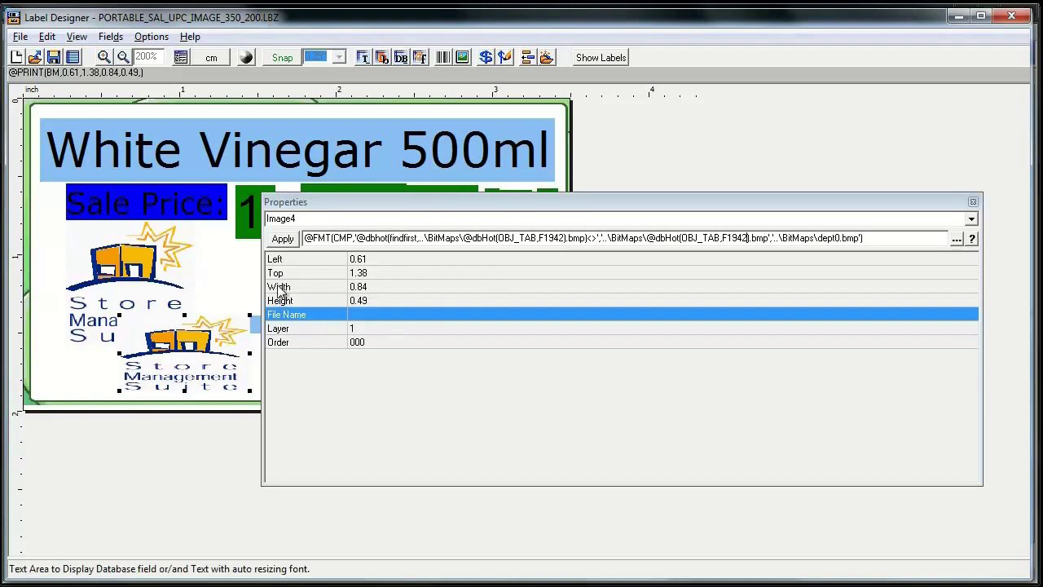
{"action": "left_click", "coordinate": [282, 237]}
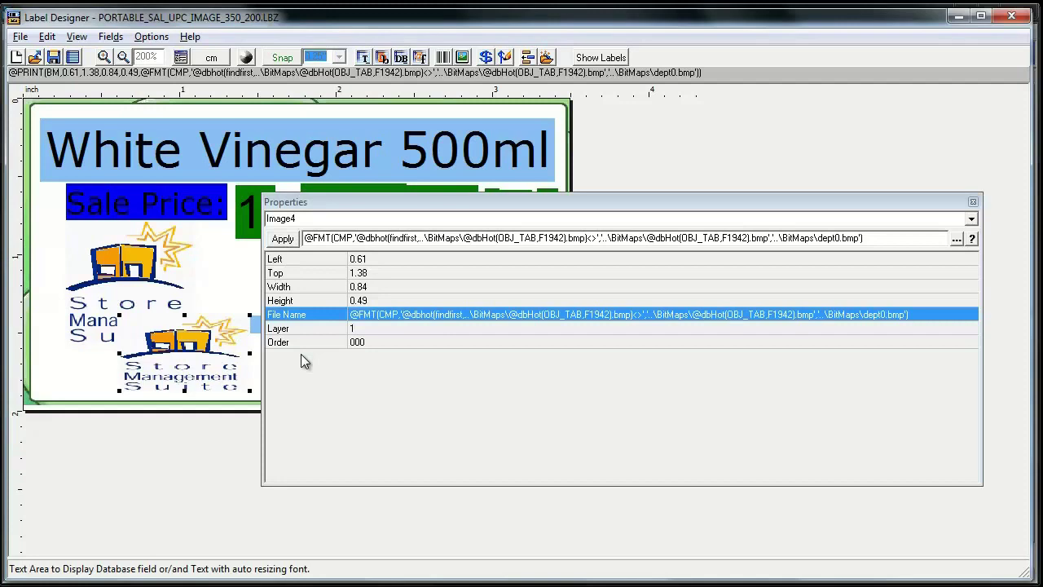